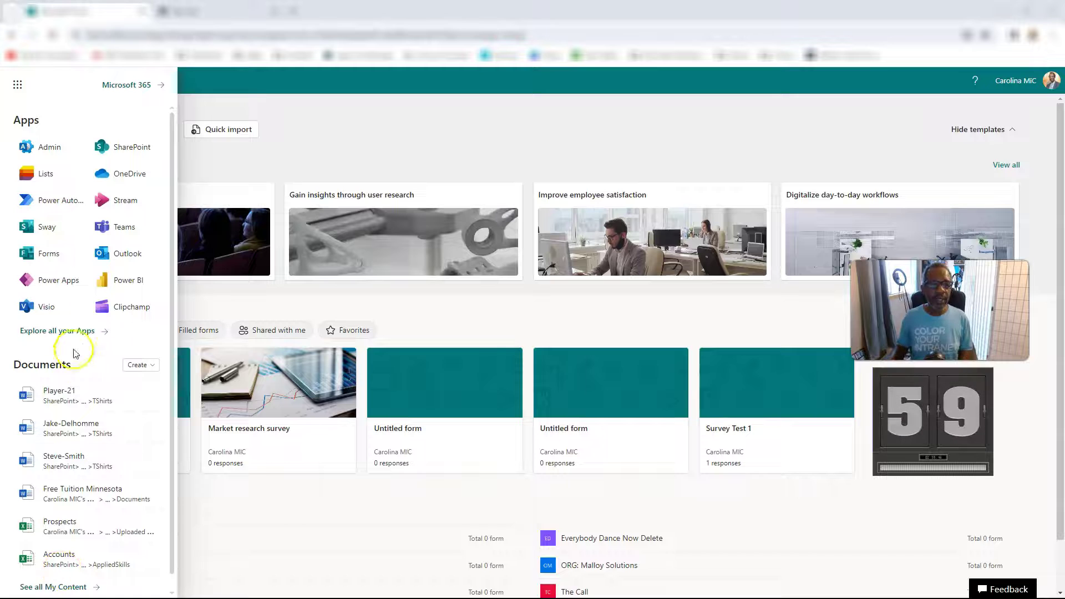
Create a new form in Microsoft Forms and title it "Snacks"
left_click(49, 255)
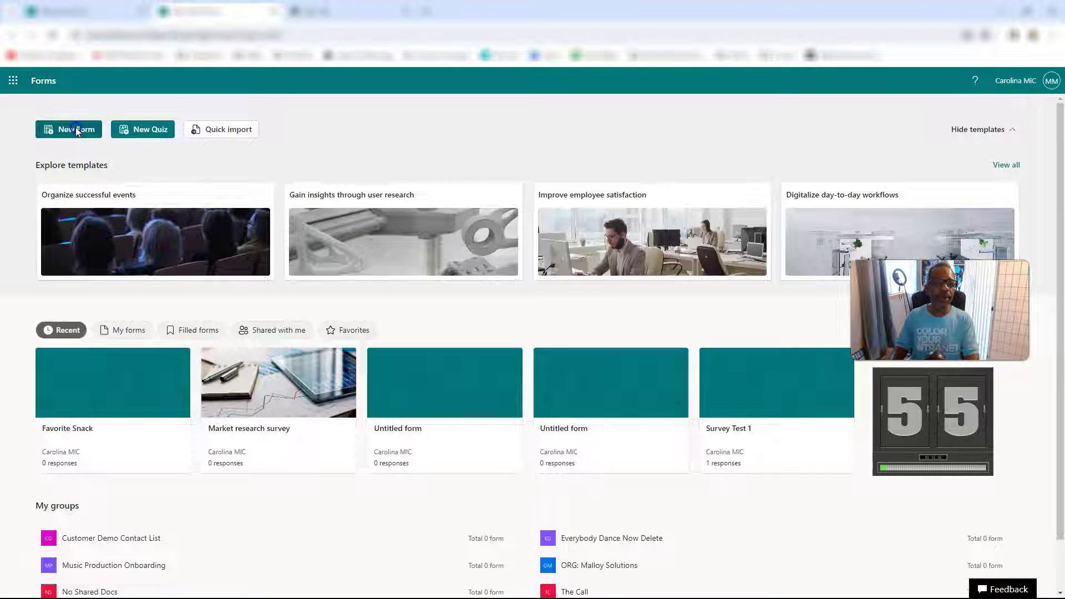
left_click(76, 128)
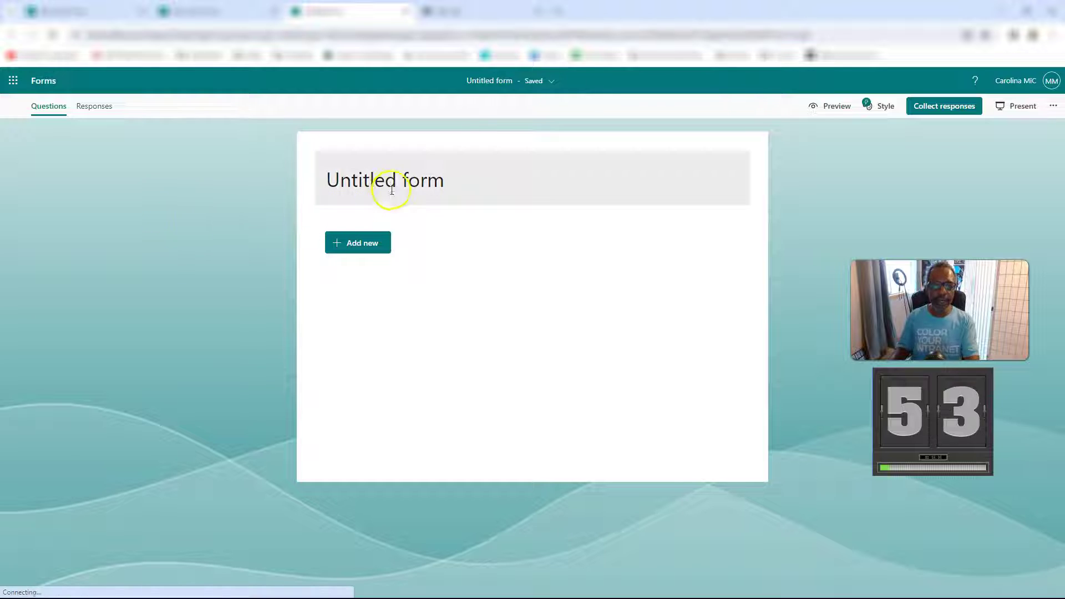
left_click(392, 188)
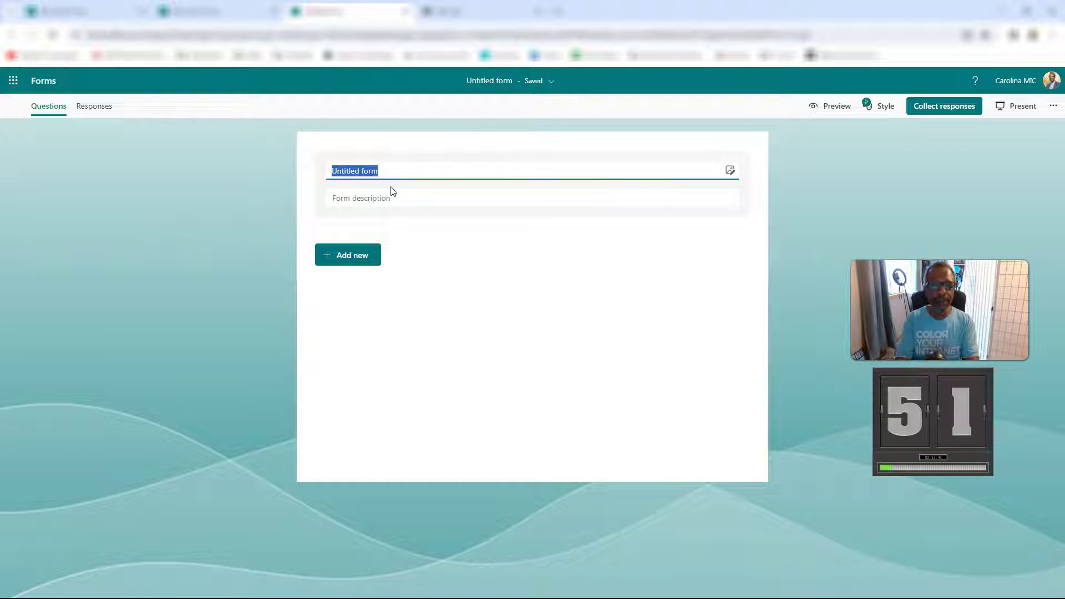
type("Sn")
key("BackSpace")
type("nack")
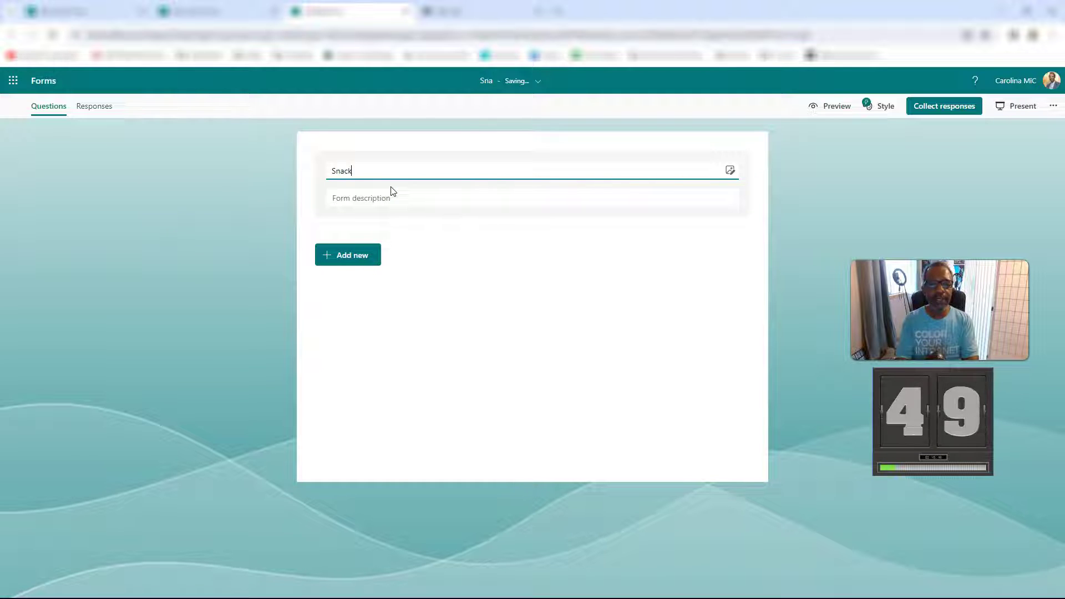
Add a choice question "What's your fave snack" with the options "Chips" and "Fruit"
left_click(357, 255)
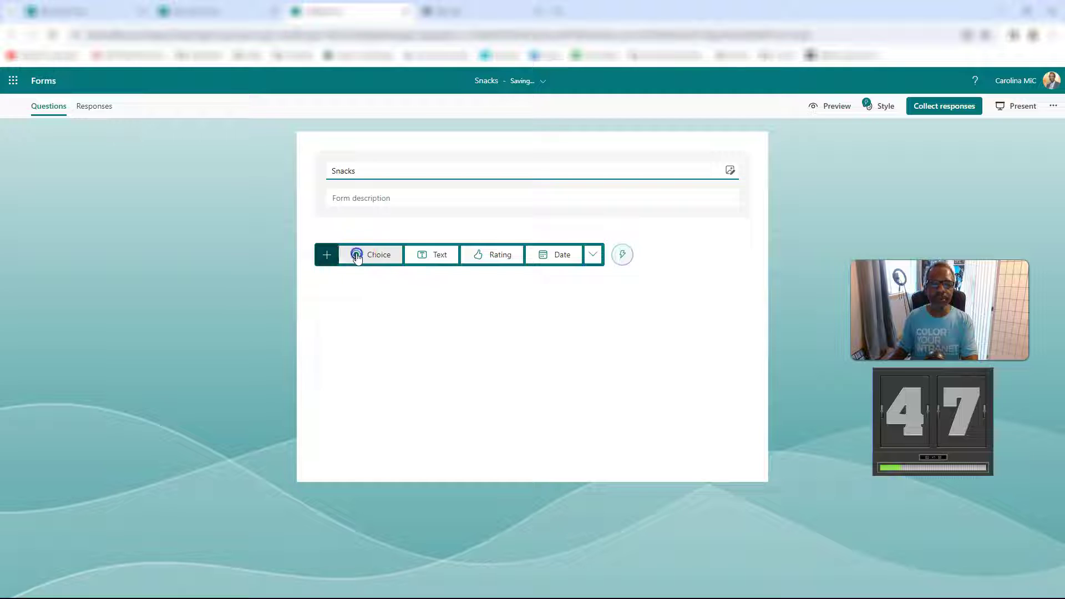
left_click(358, 253)
type("What's your fave snack")
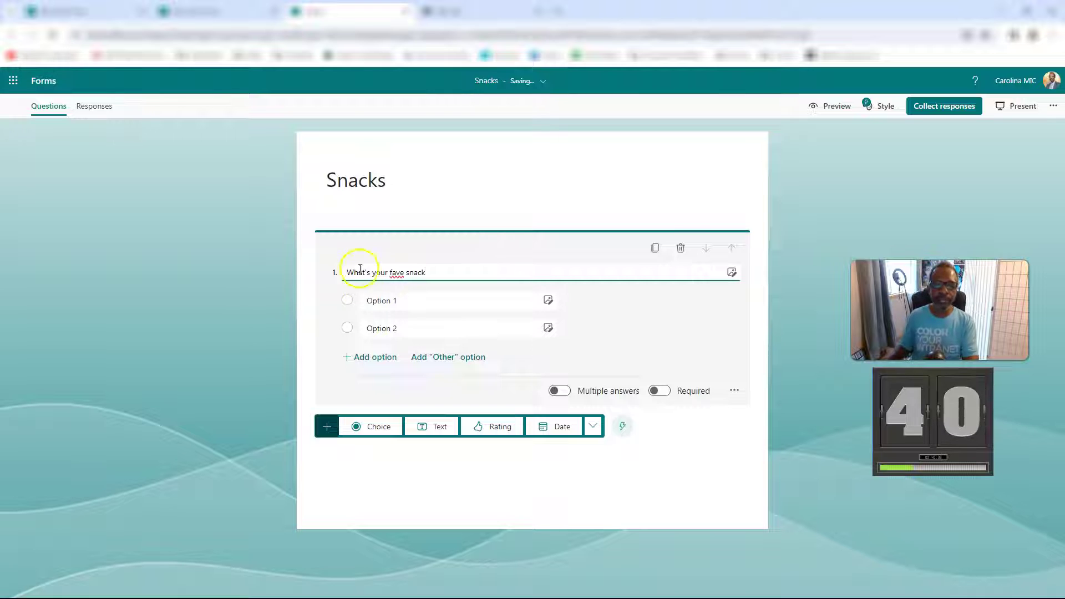
left_click(383, 302)
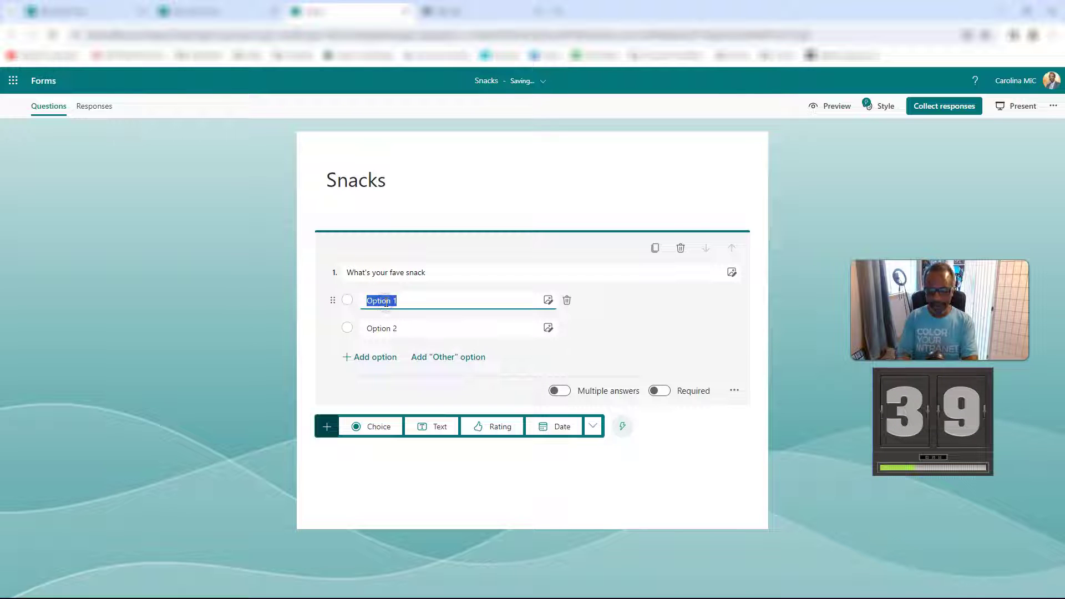
type("Chips")
key("Tab")
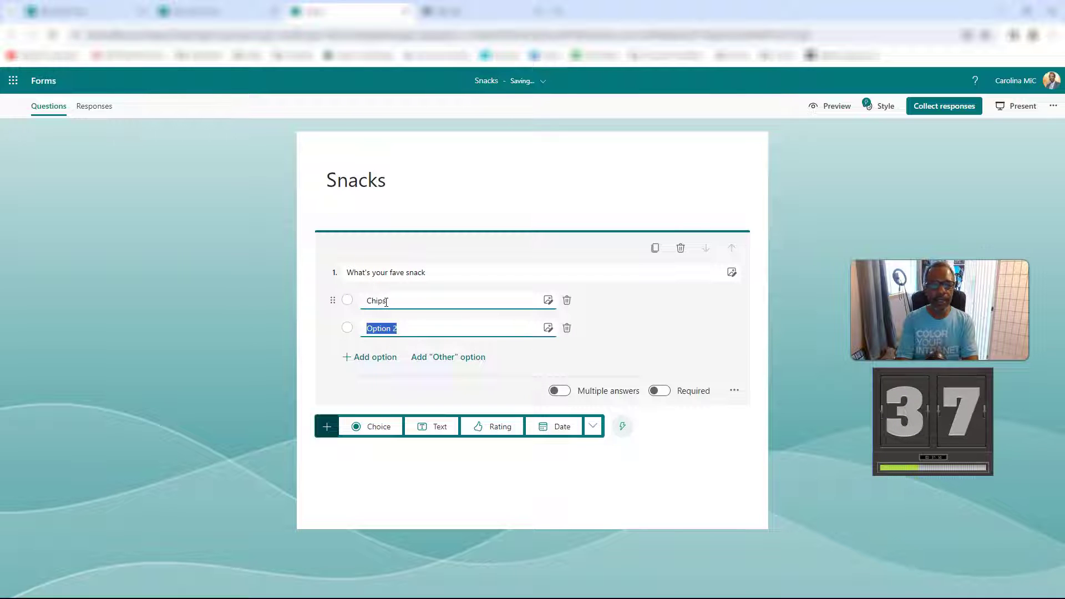
type("Fruit")
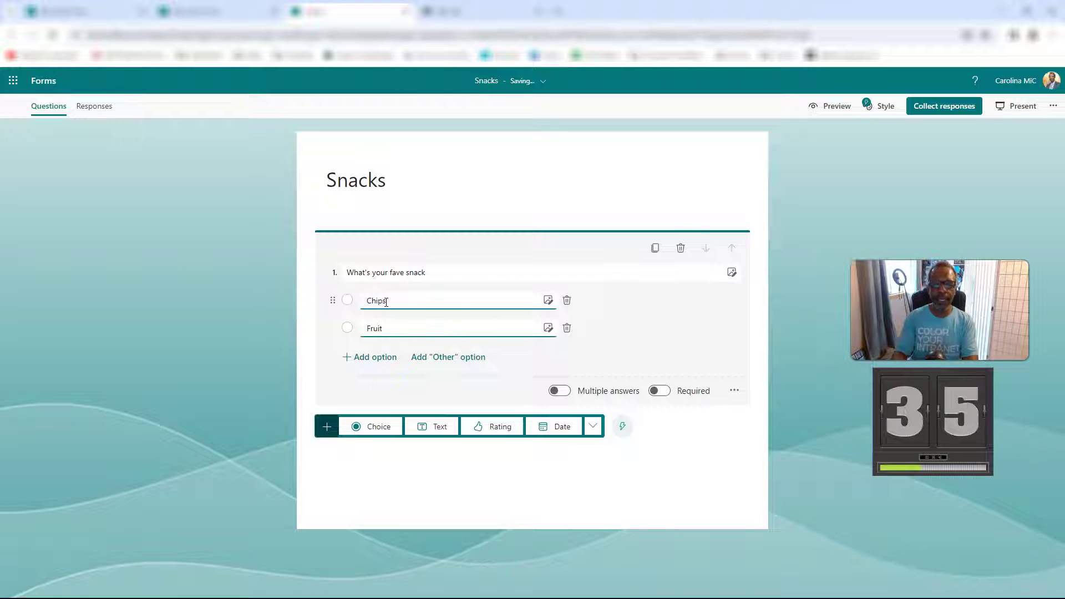
Add a second choice question reading "What's your fave chip flavor"
left_click(363, 426)
left_click(367, 385)
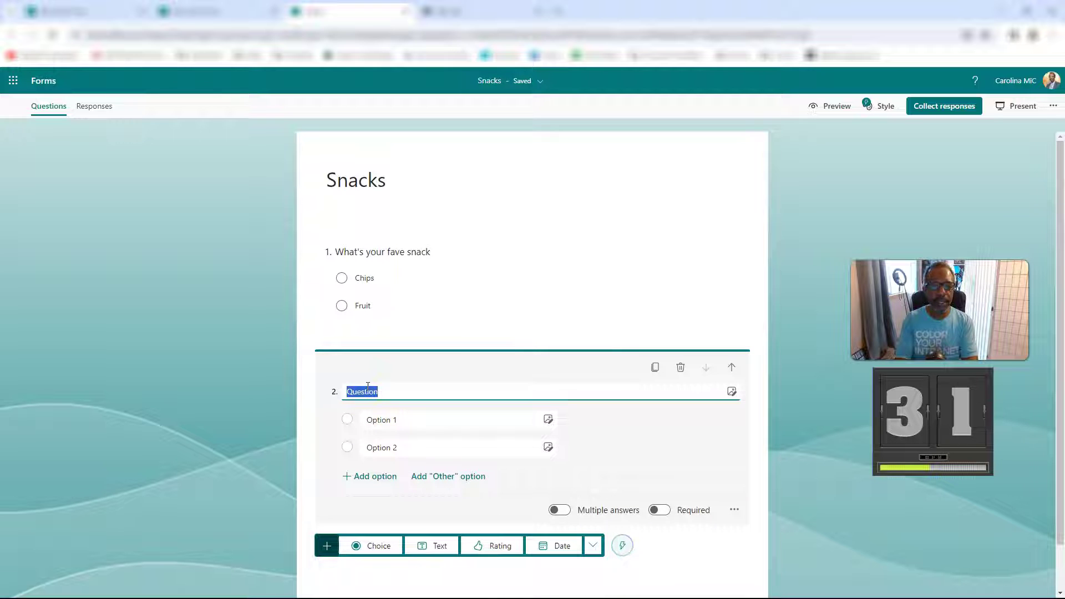
type("What")
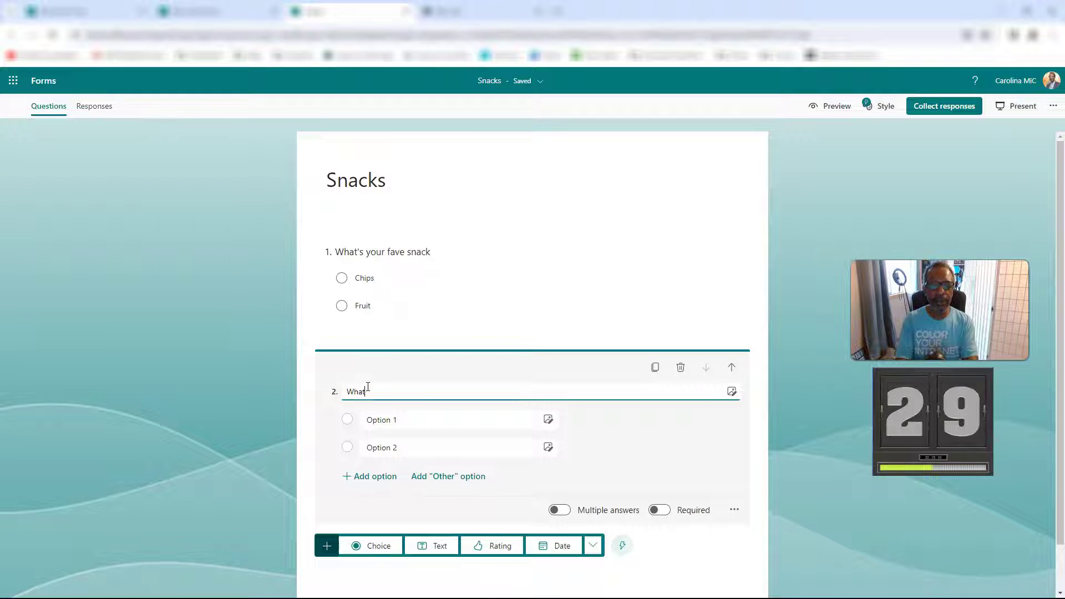
type("'s your fave chip flavor")
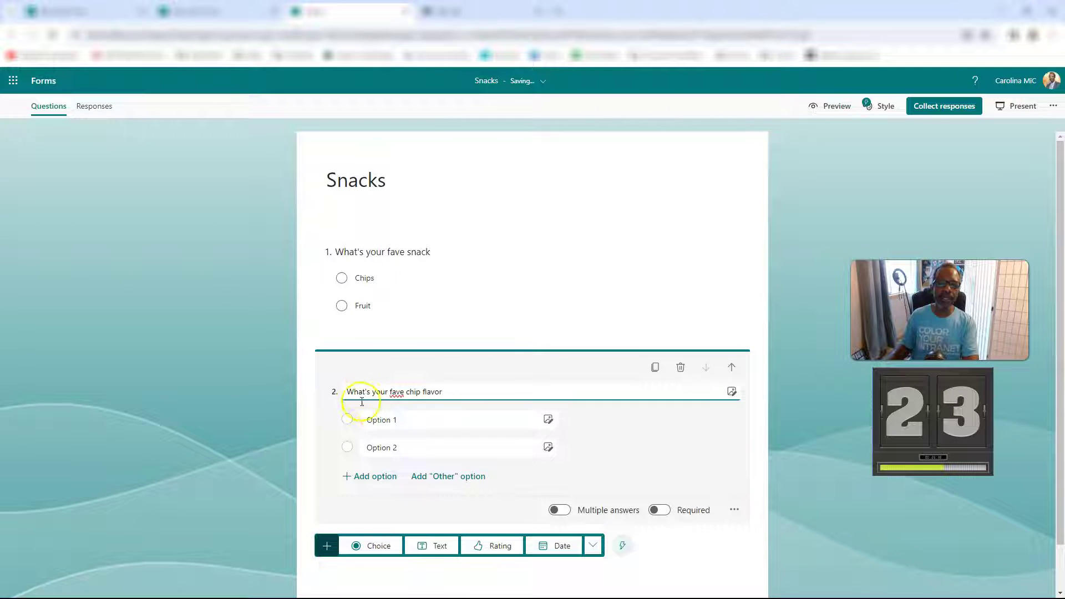
Set the answer options of the chip flavor question to "cue" and "plain"
left_click(373, 419)
type("ba")
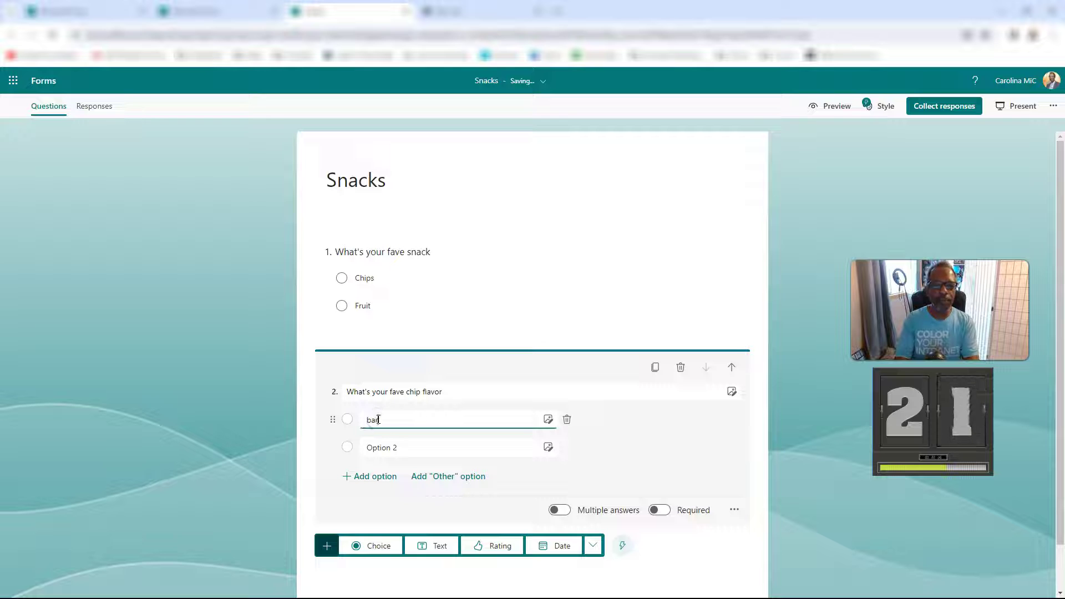
type("rbe")
key("BackSpace")
key("BackSpace")
key("BackSpace")
key("BackSpace")
key("BackSpace")
type("cu")
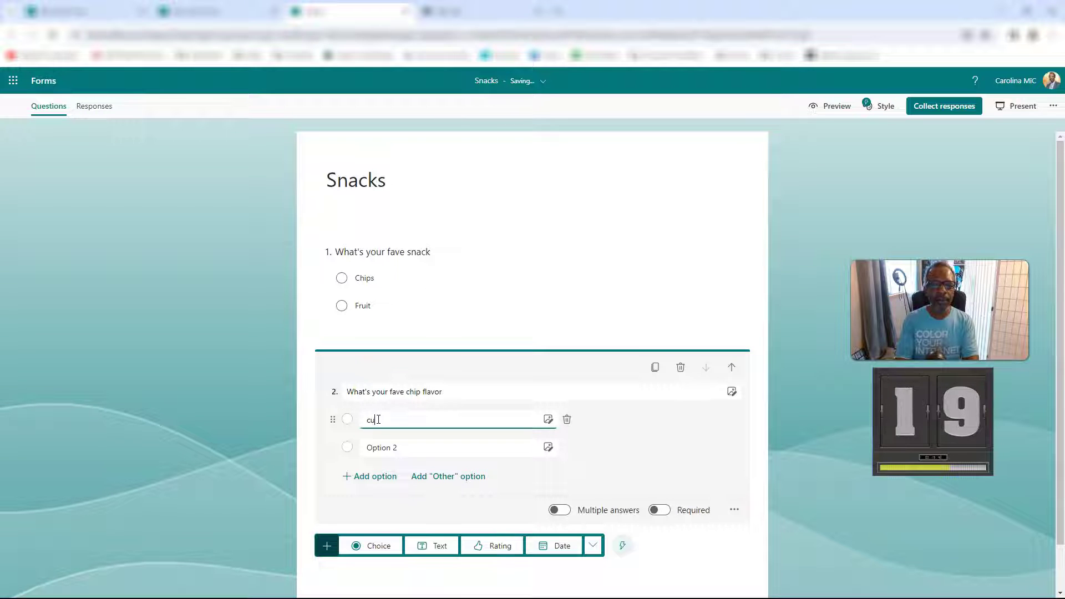
type("e")
left_click(382, 446)
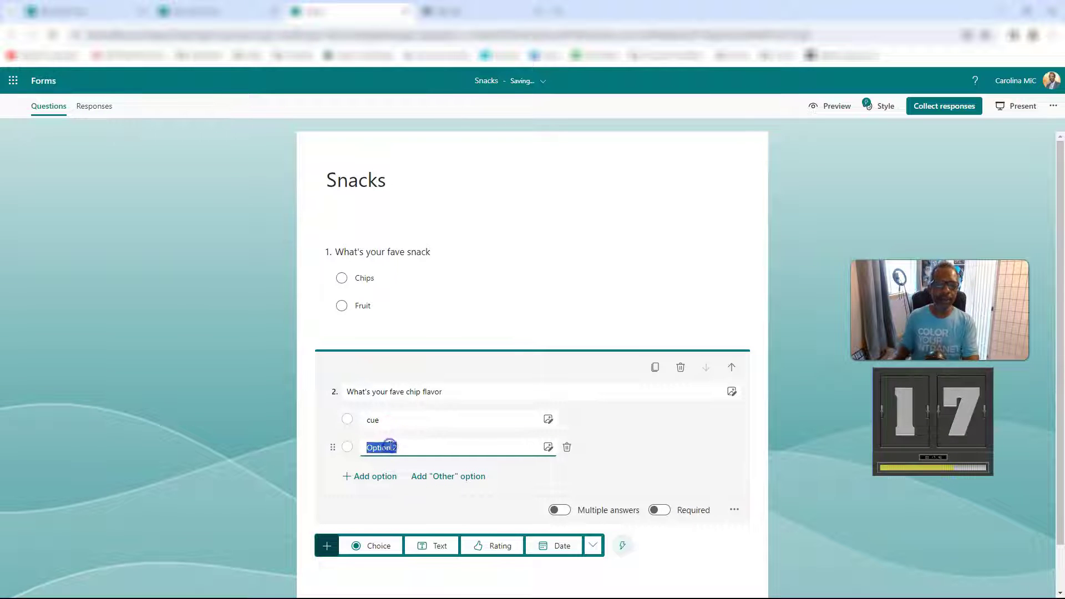
type("plain")
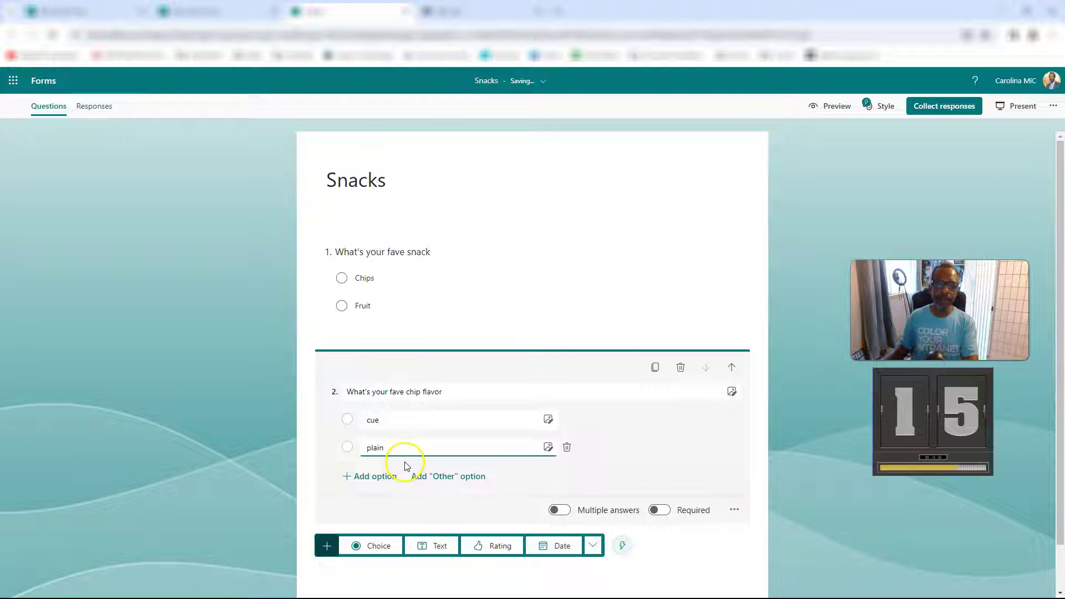
Add a third choice question "fave fruit" with the options "apple" and "orange"
scroll(405, 464, "down", 1)
left_click(374, 494)
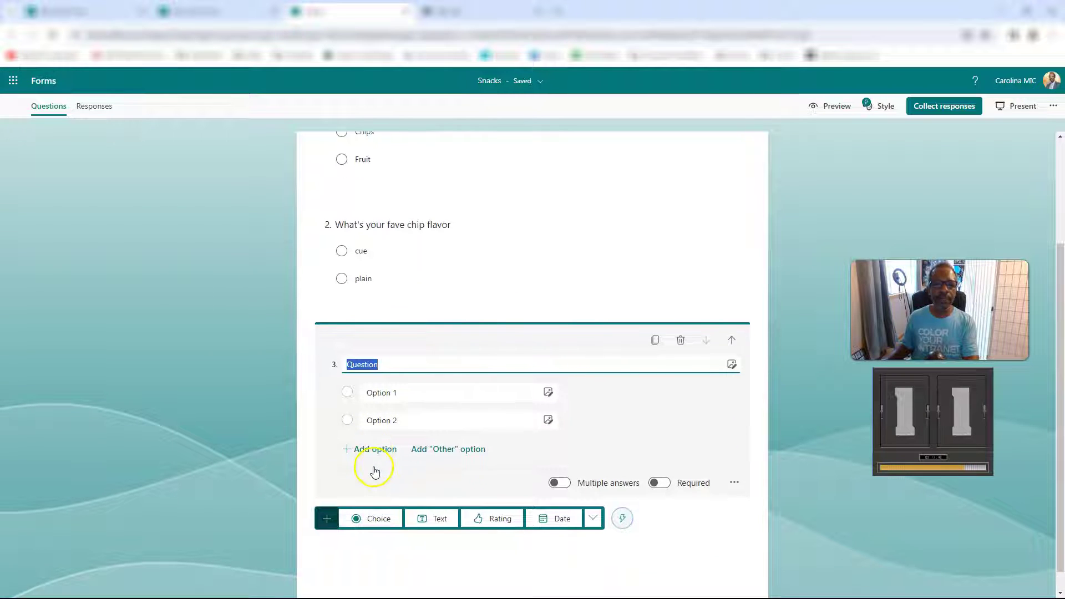
type("Vafave fruit")
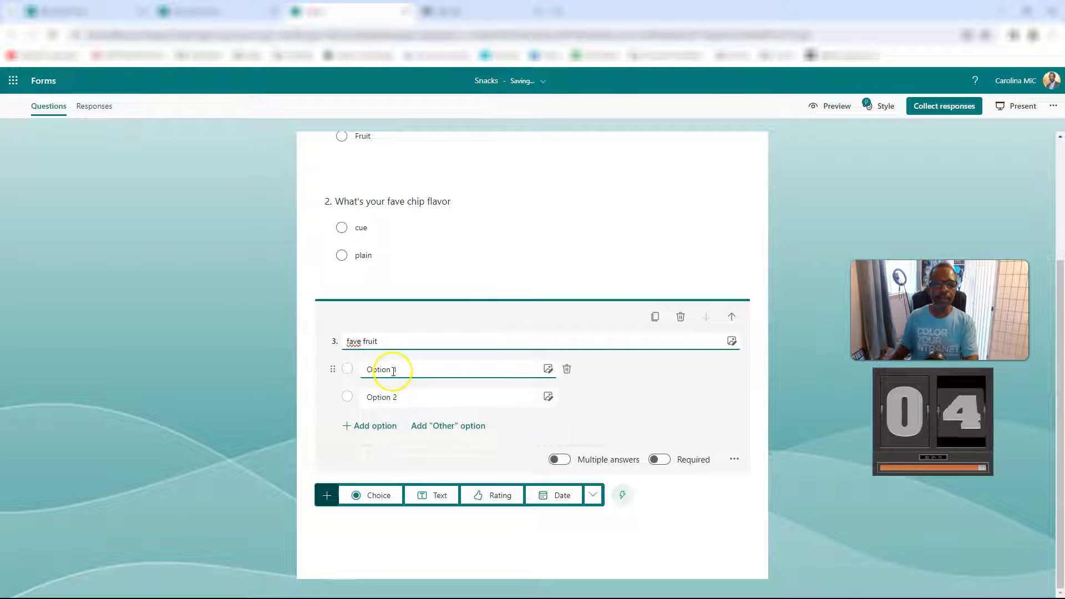
left_click(392, 371)
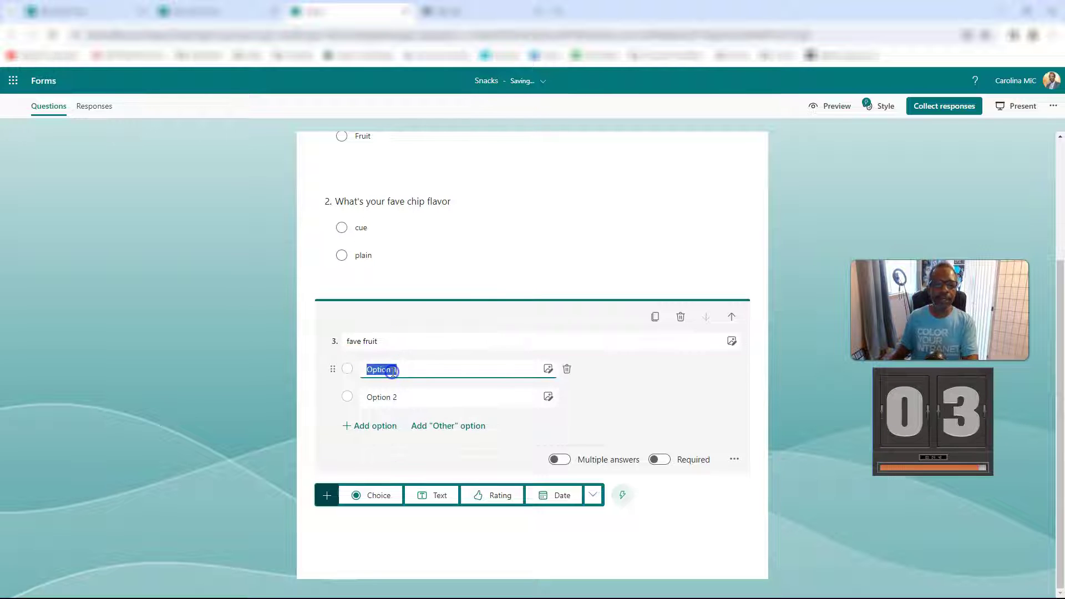
type("apple")
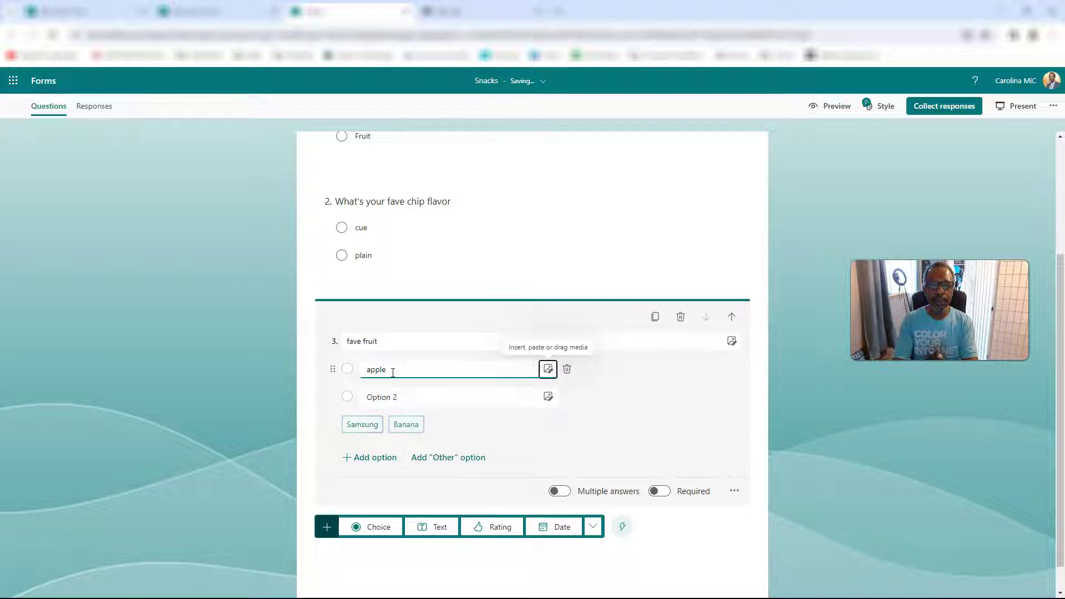
left_click(392, 391)
type("orange")
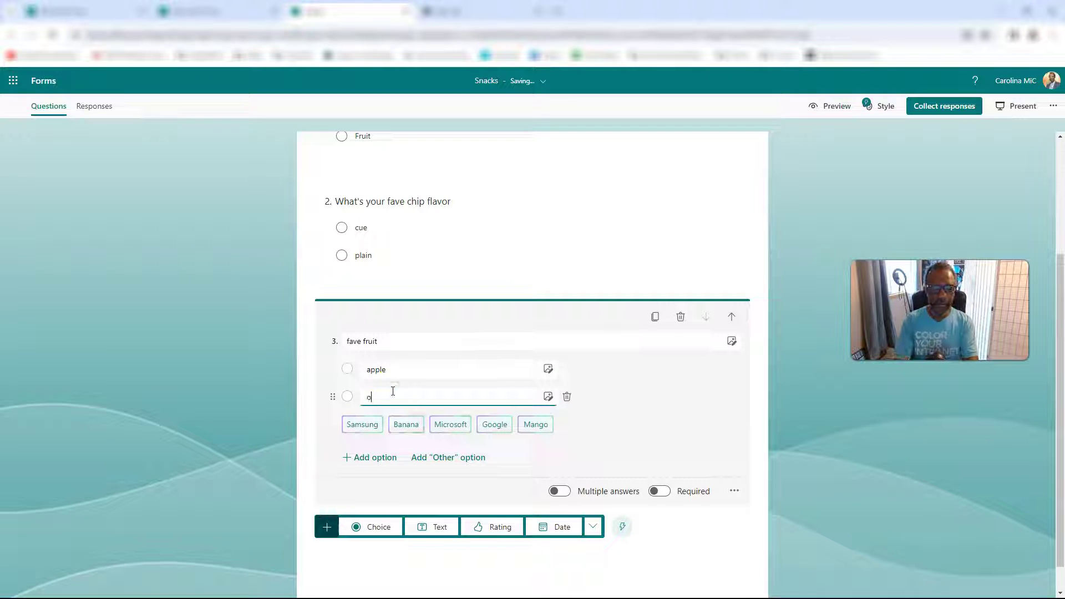
left_click(369, 527)
type("W")
key("BackSpace")
type("wa")
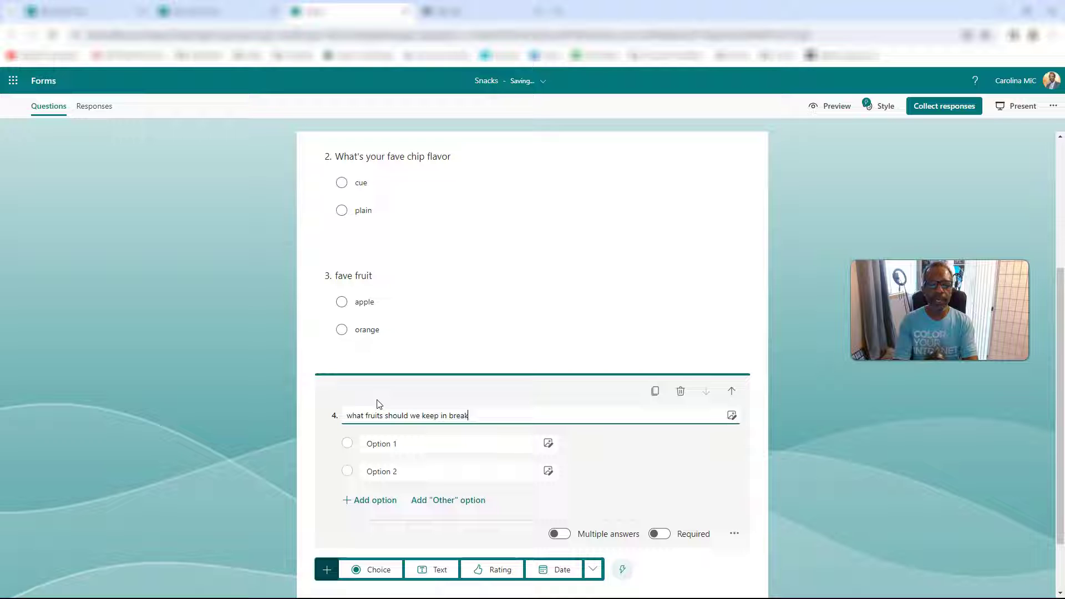
type("m")
left_click(362, 435)
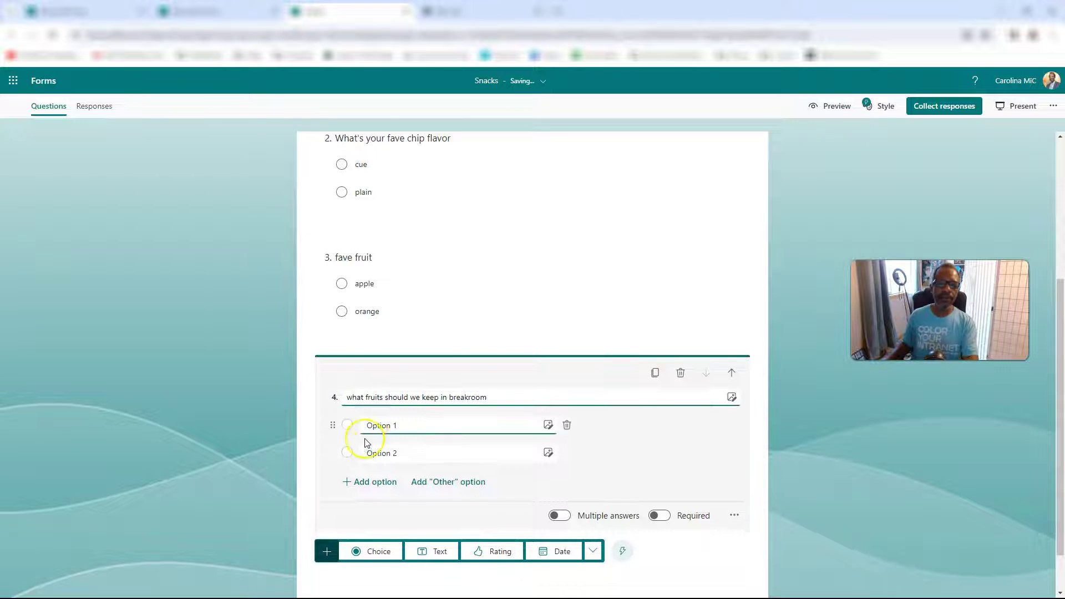
left_click(374, 404)
left_click(429, 367)
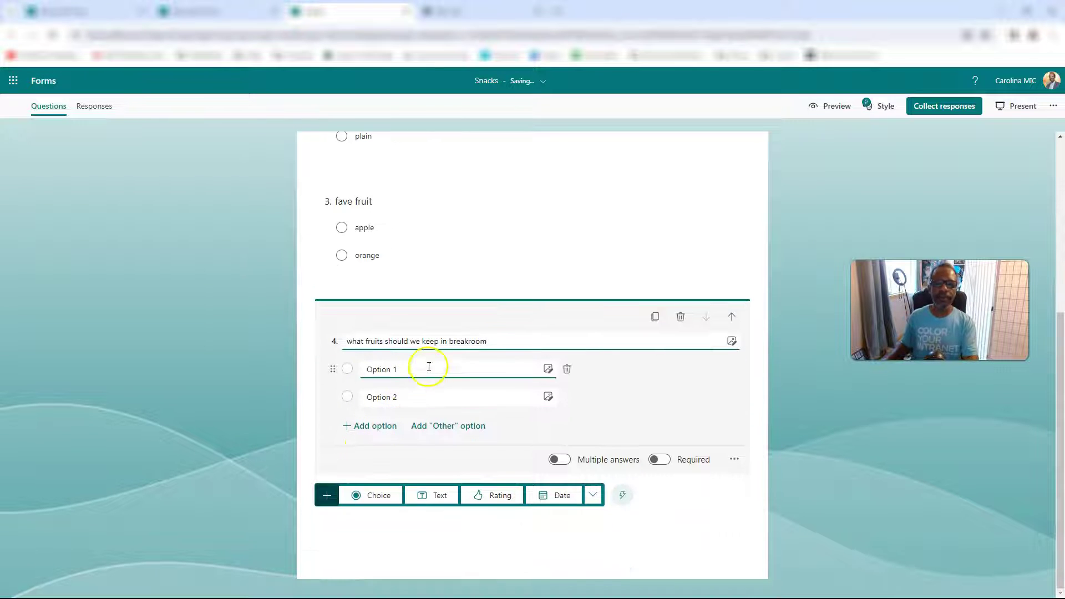
left_click(681, 317)
Add a text question reading "Tell us more" as question 4
left_click(438, 494)
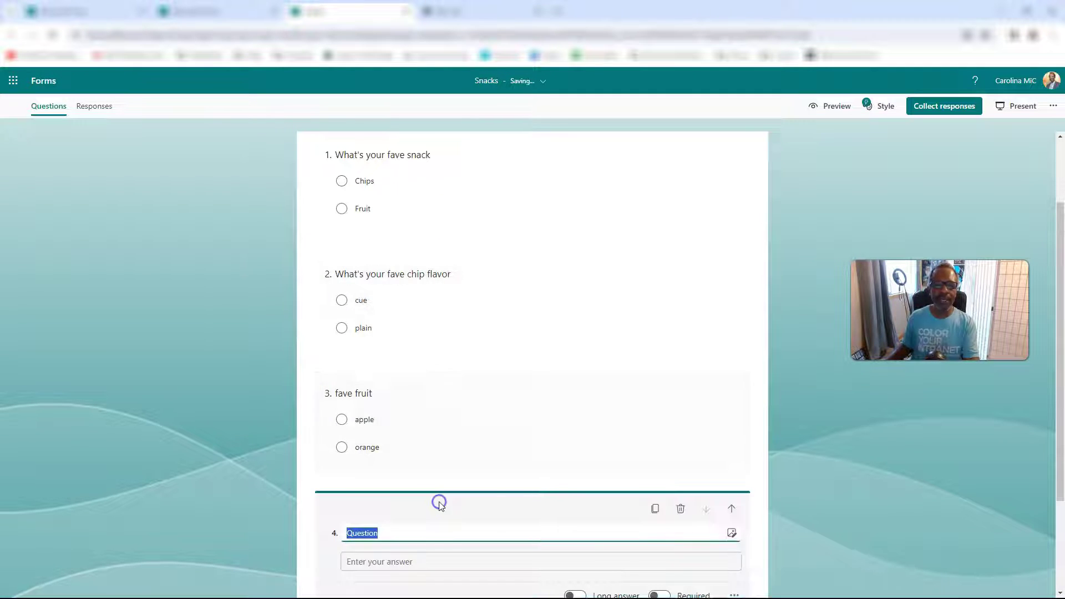
type("t")
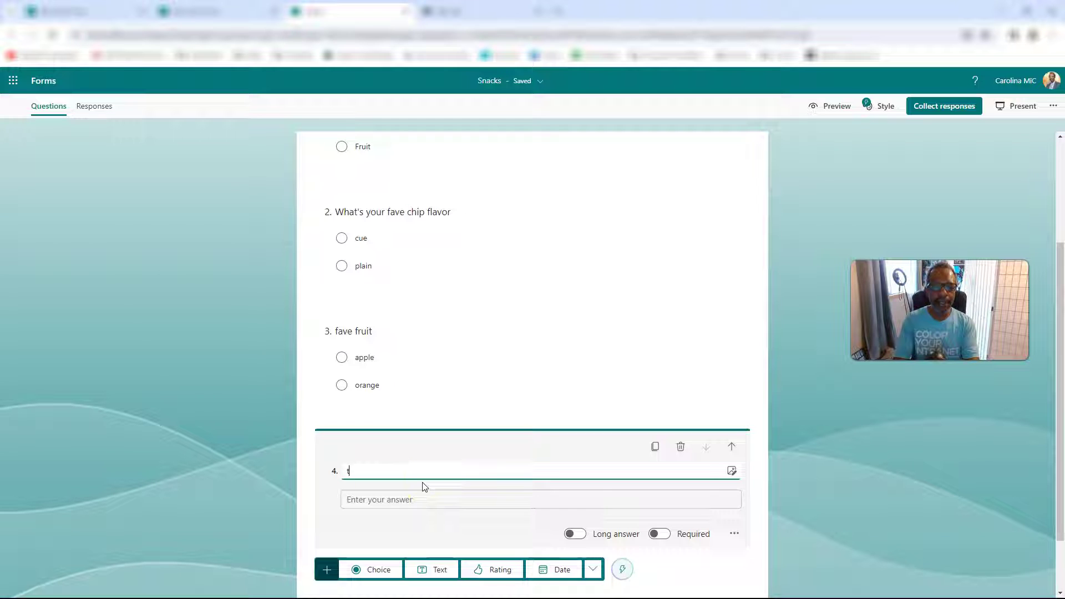
type("\\")
key("BackSpace")
key("BackSpace")
type("Te")
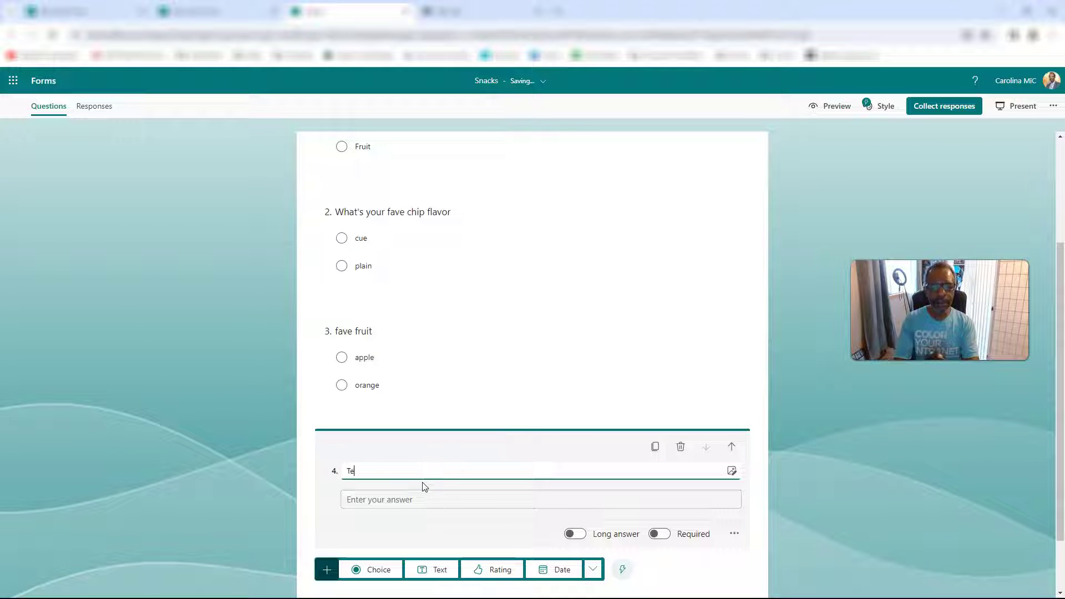
type("ll us more")
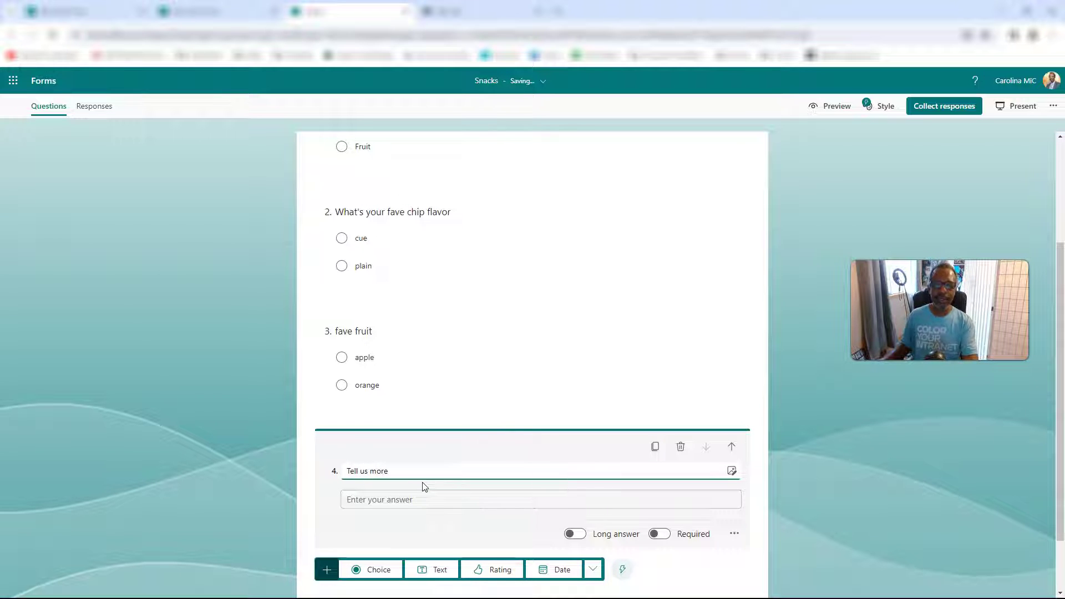
scroll(427, 475, "down", 1)
left_click(425, 495)
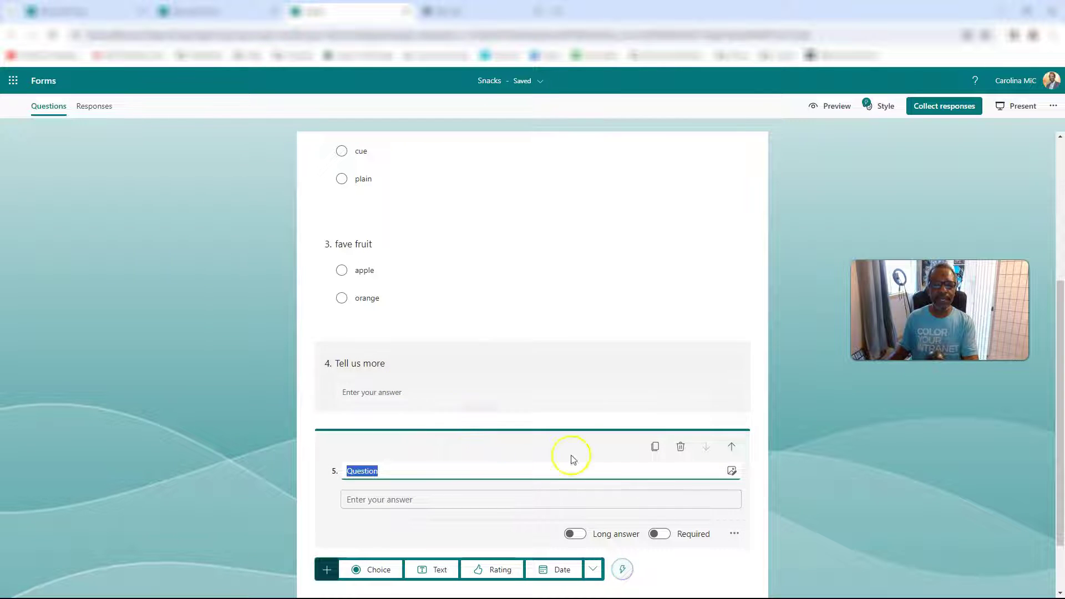
left_click(680, 447)
Add branching to the fave snack question so Chips goes to "What's your fave chip flavor" and Fruit goes to "fave fruit"
scroll(674, 447, "up", 4)
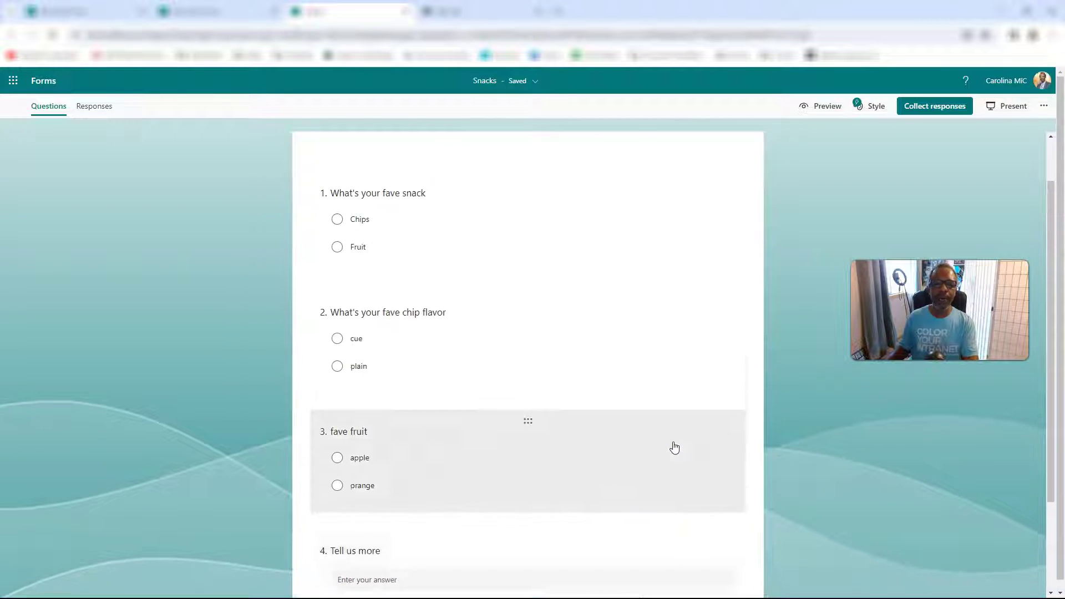
left_click(566, 302)
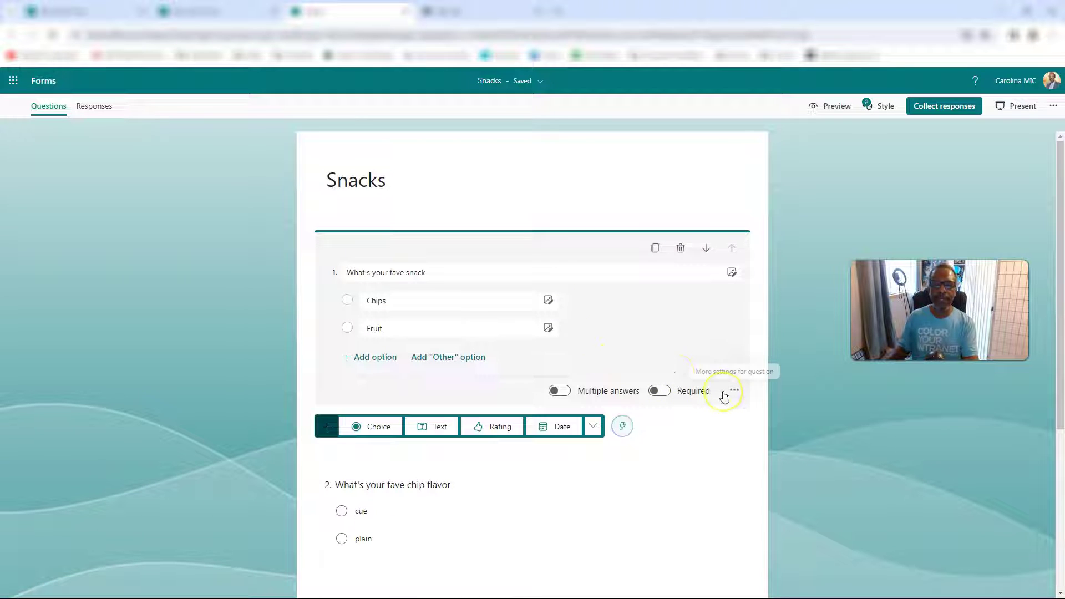
left_click(728, 391)
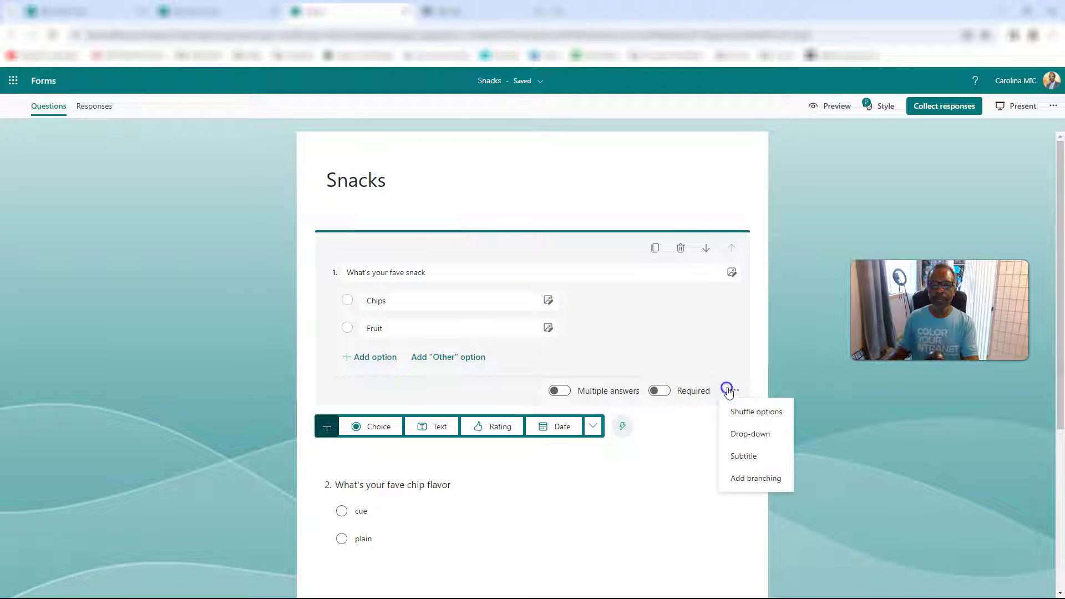
left_click(745, 460)
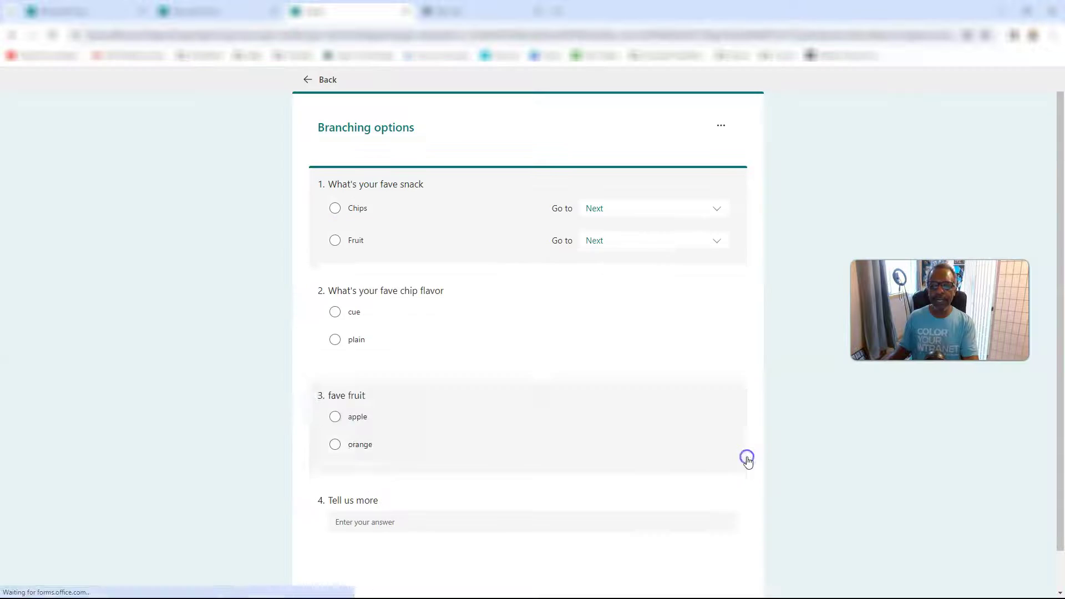
left_click(718, 213)
left_click(639, 315)
left_click(619, 240)
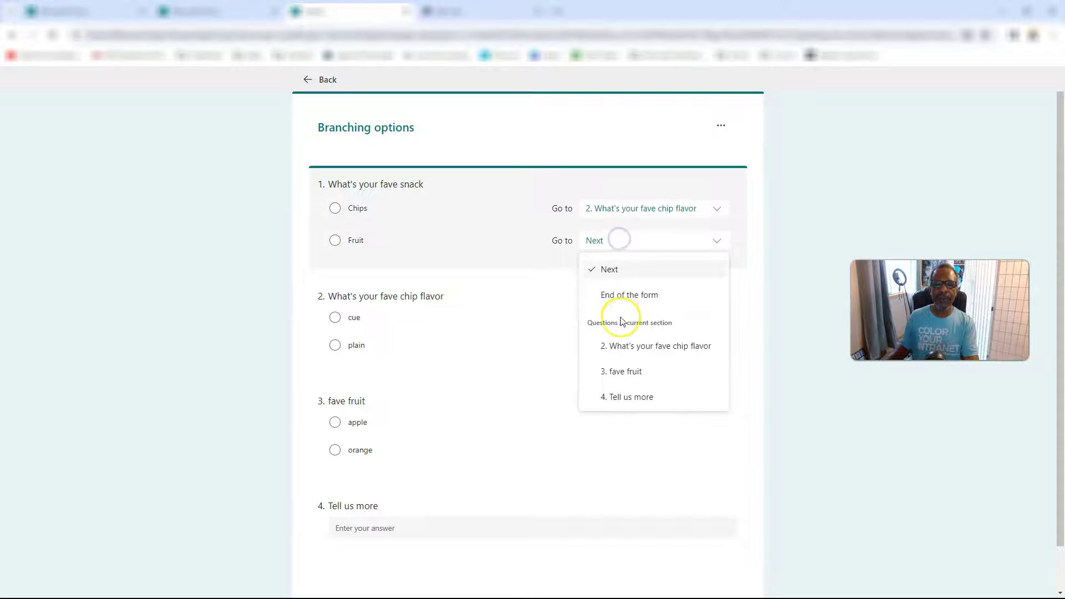
left_click(620, 371)
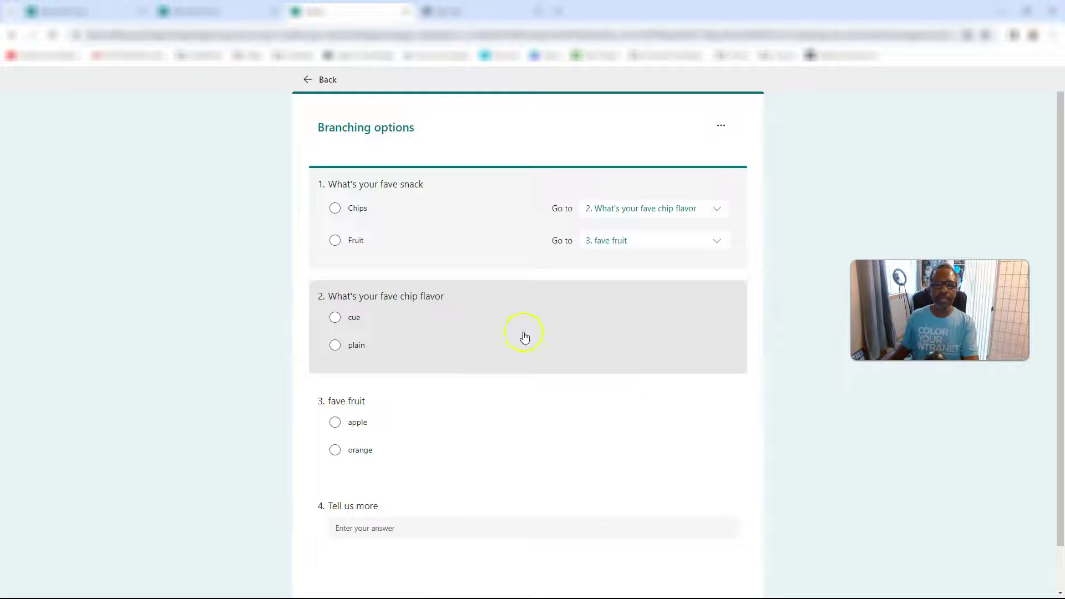
Set branching on "What's your fave chip flavor" so both cue and plain go to "Tell us more"
left_click(491, 330)
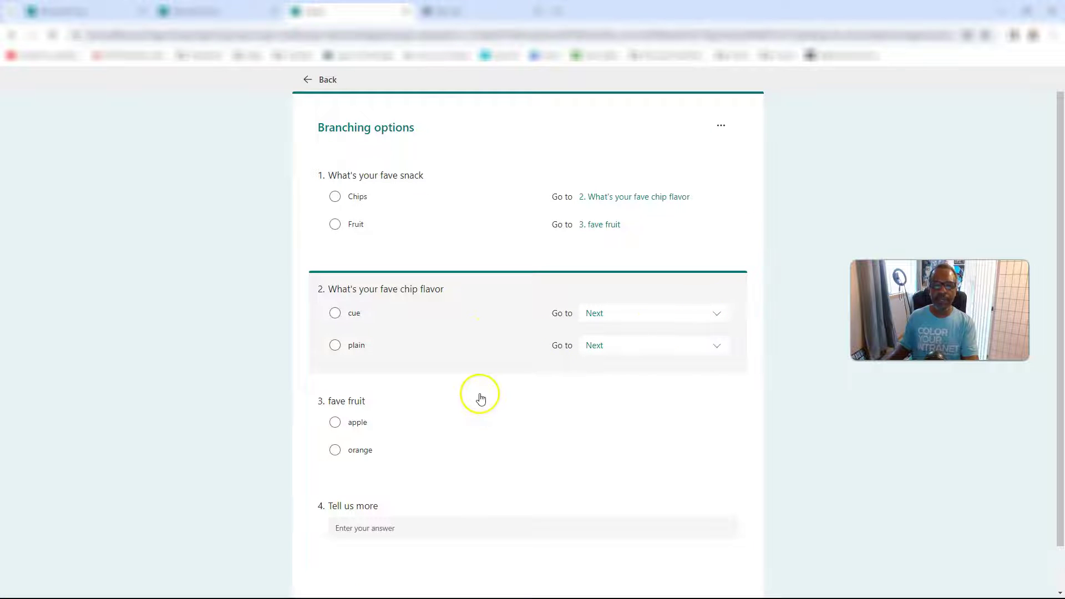
left_click(718, 317)
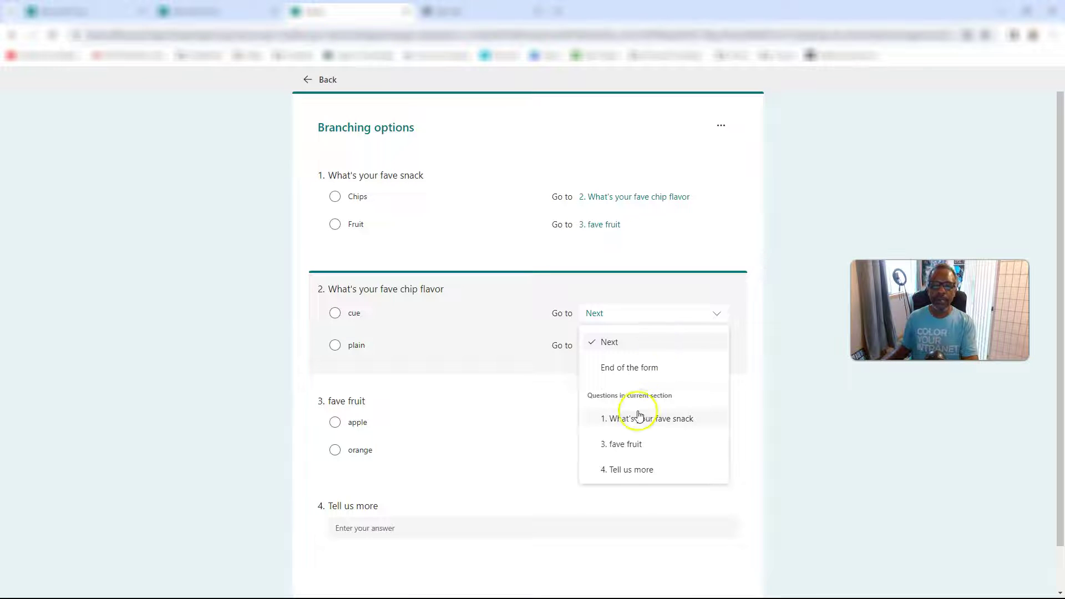
left_click(627, 468)
left_click(653, 344)
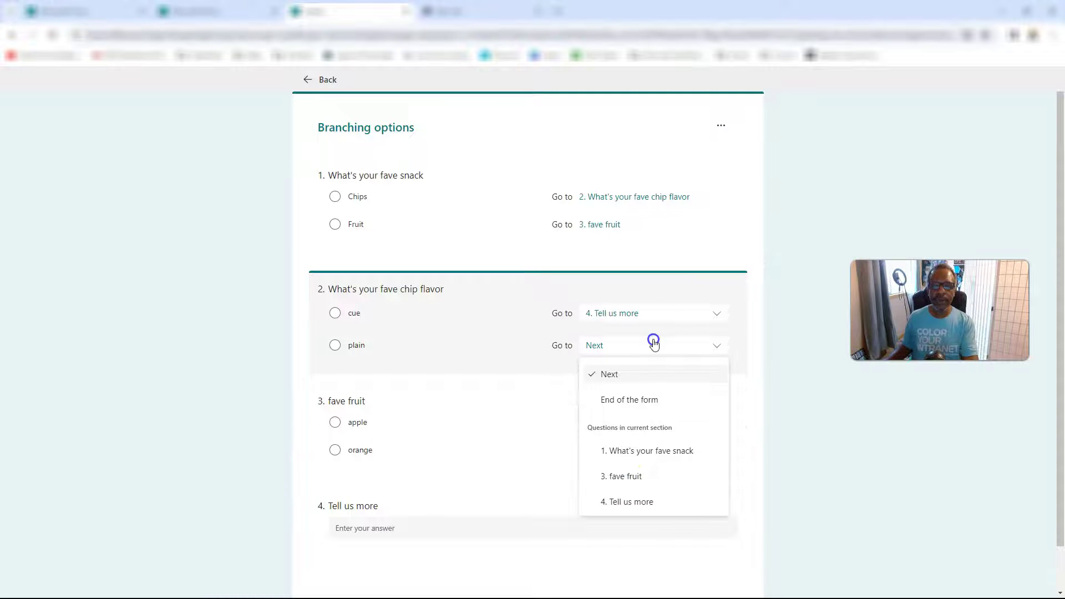
left_click(625, 501)
scroll(621, 499, "down", 1)
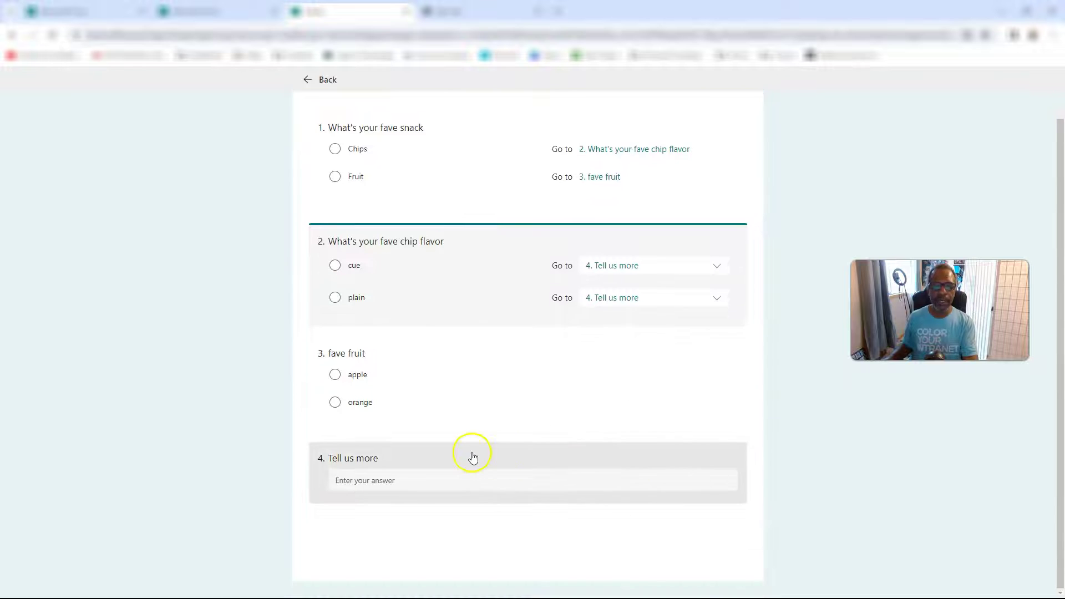
scroll(760, 128, "up", 1)
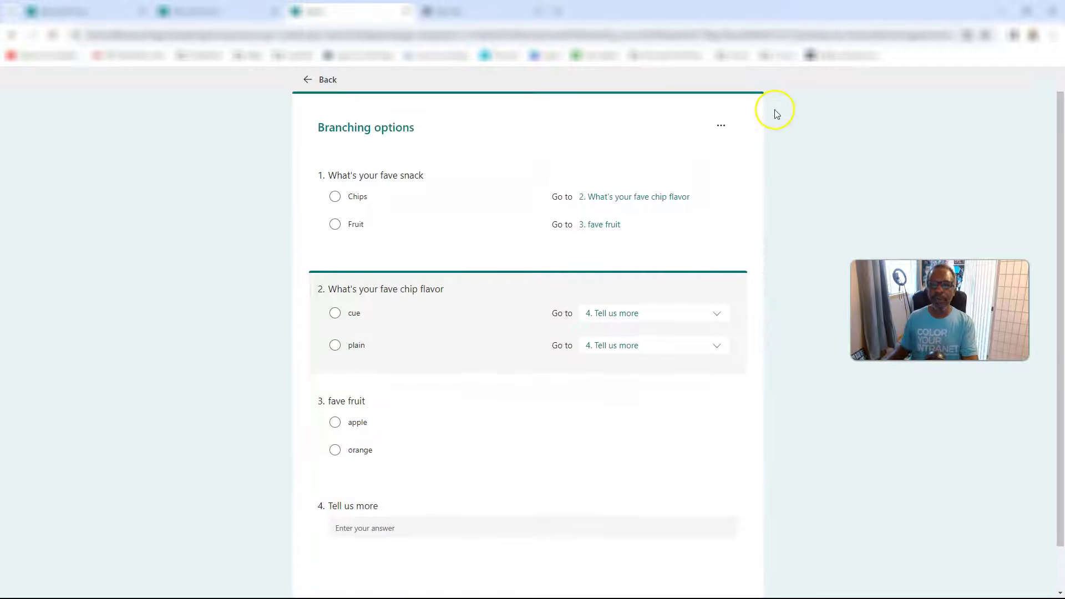
Preview the Snacks form, answer Chips and cue to test the branching, and return to the question editor
left_click(333, 84)
left_click(833, 105)
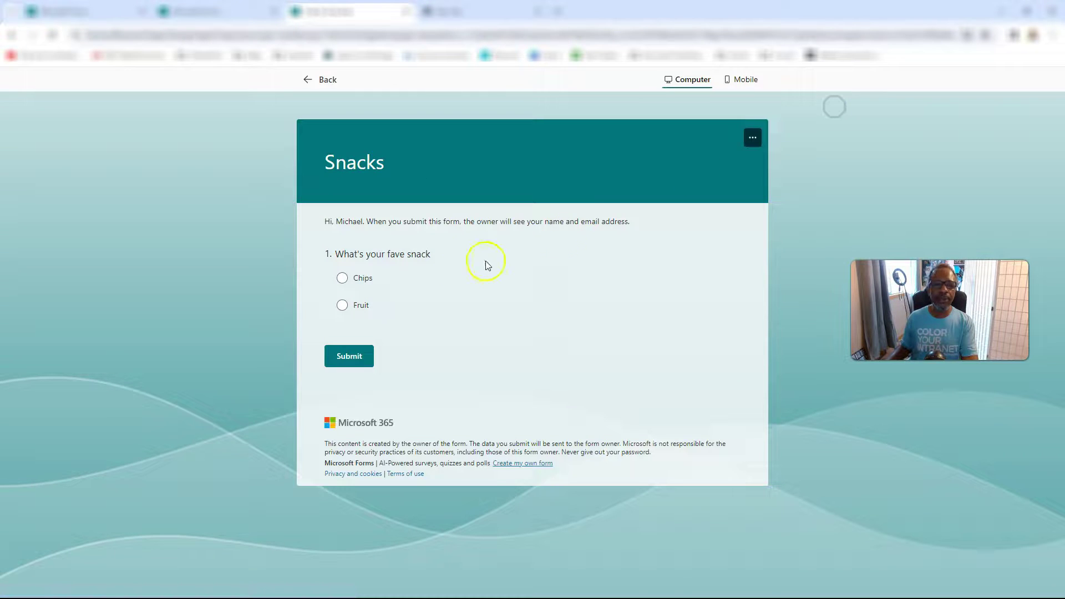
left_click(349, 277)
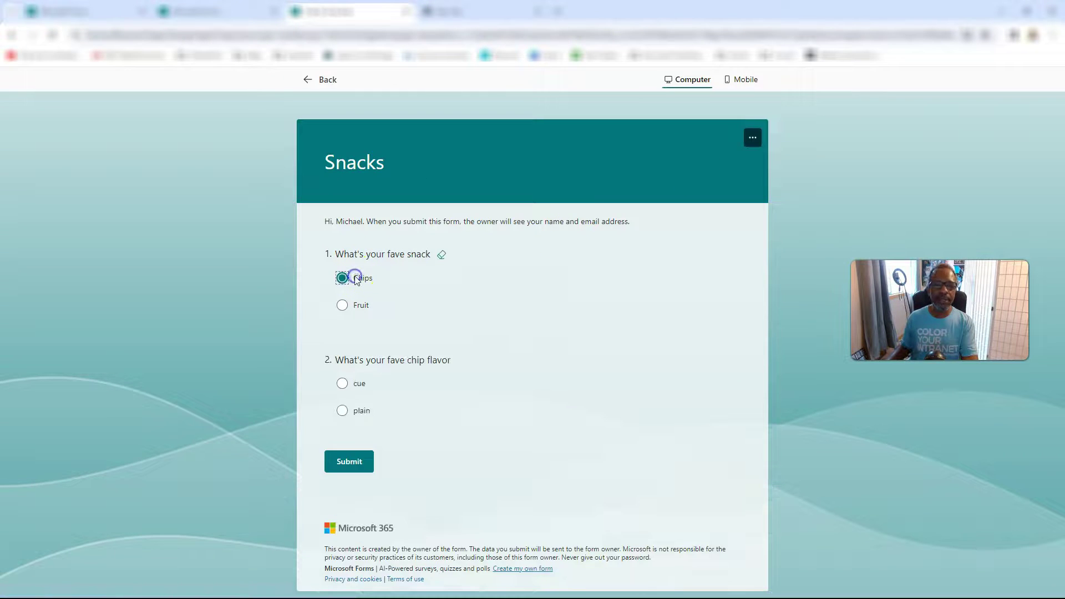
left_click(343, 384)
scroll(344, 390, "down", 1)
left_click(350, 437)
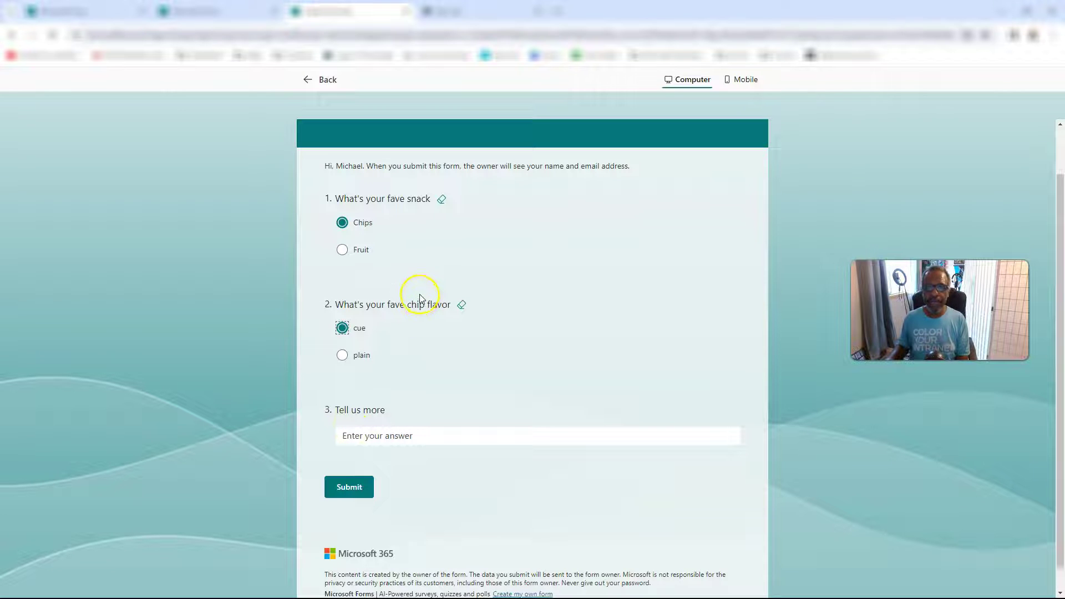
scroll(416, 285, "down", 1)
scroll(393, 226, "up", 3)
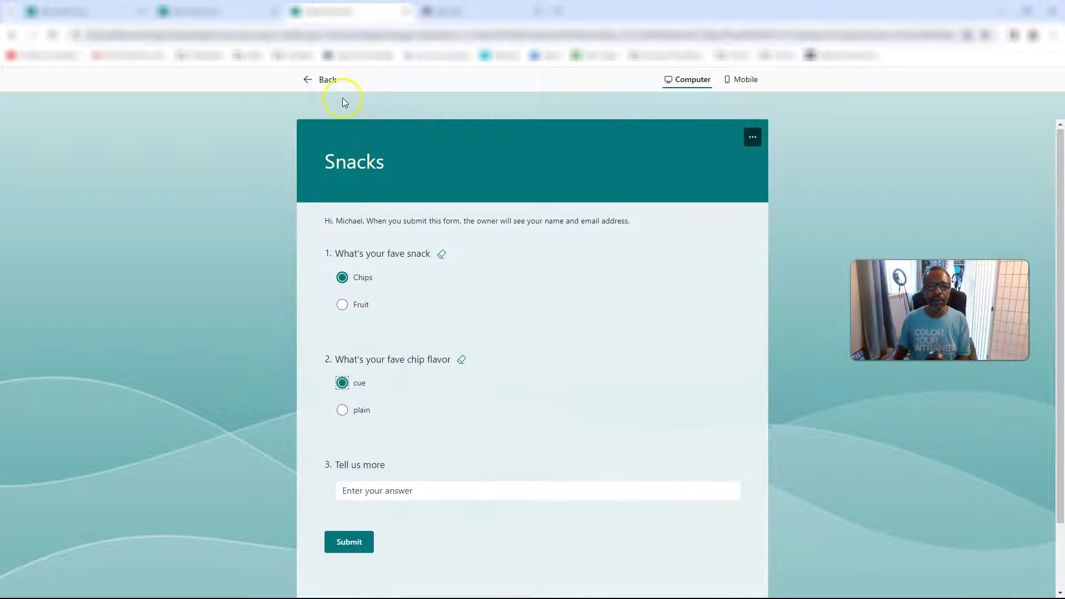
left_click(317, 79)
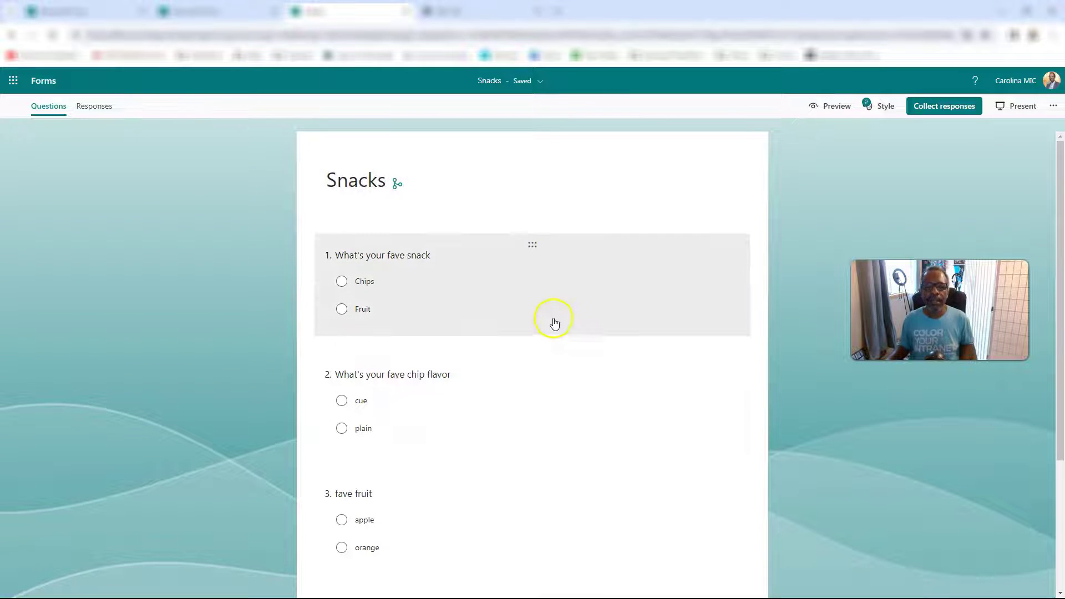
scroll(582, 311, "down", 1)
scroll(583, 314, "up", 1)
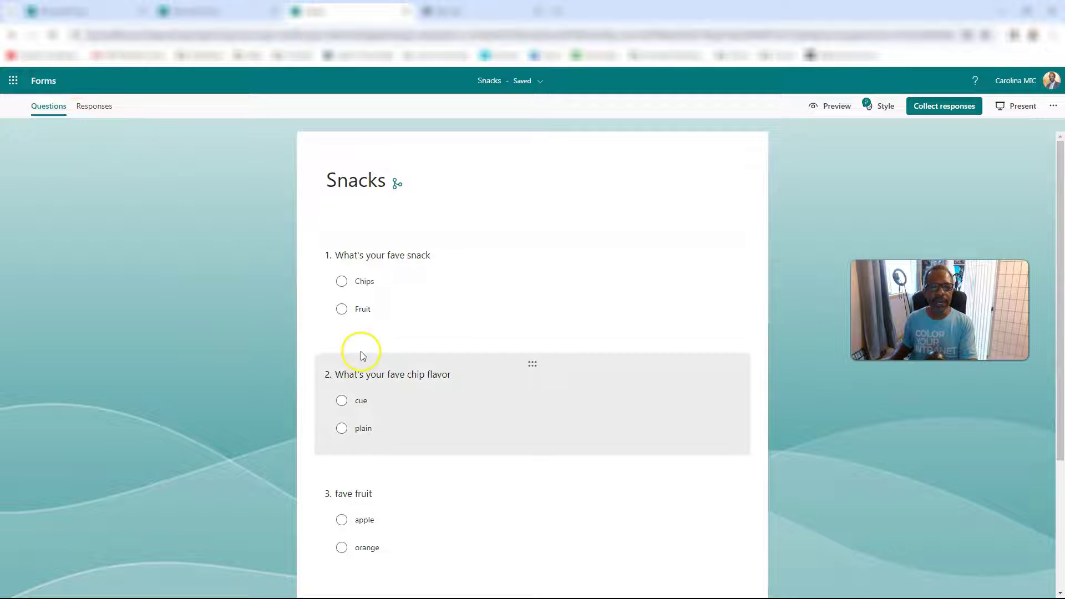
Create a new blank form and title it "Snacks Survey"
left_click(47, 89)
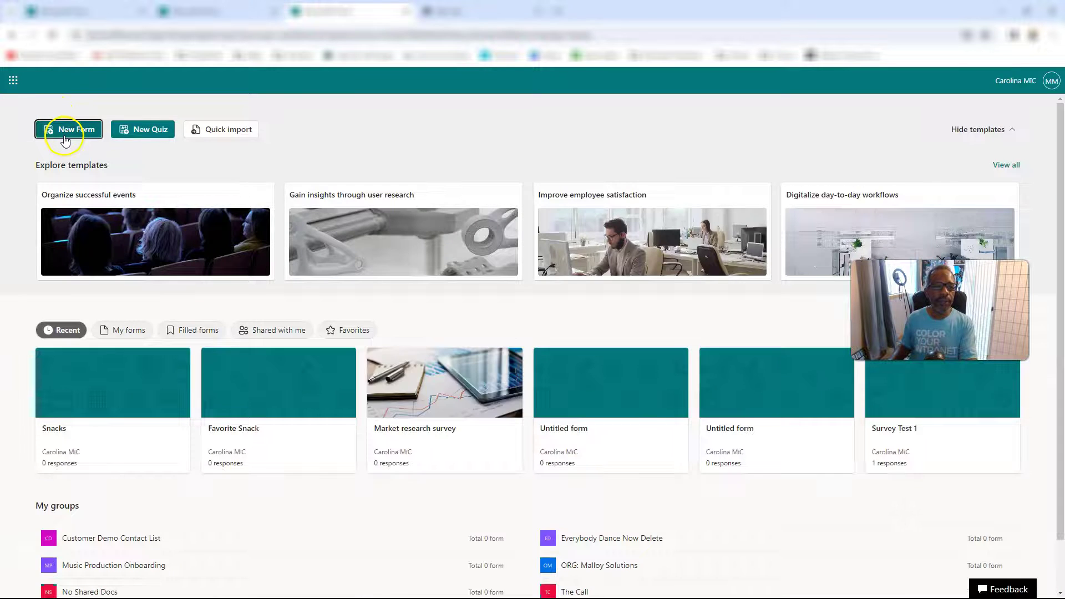
left_click(65, 132)
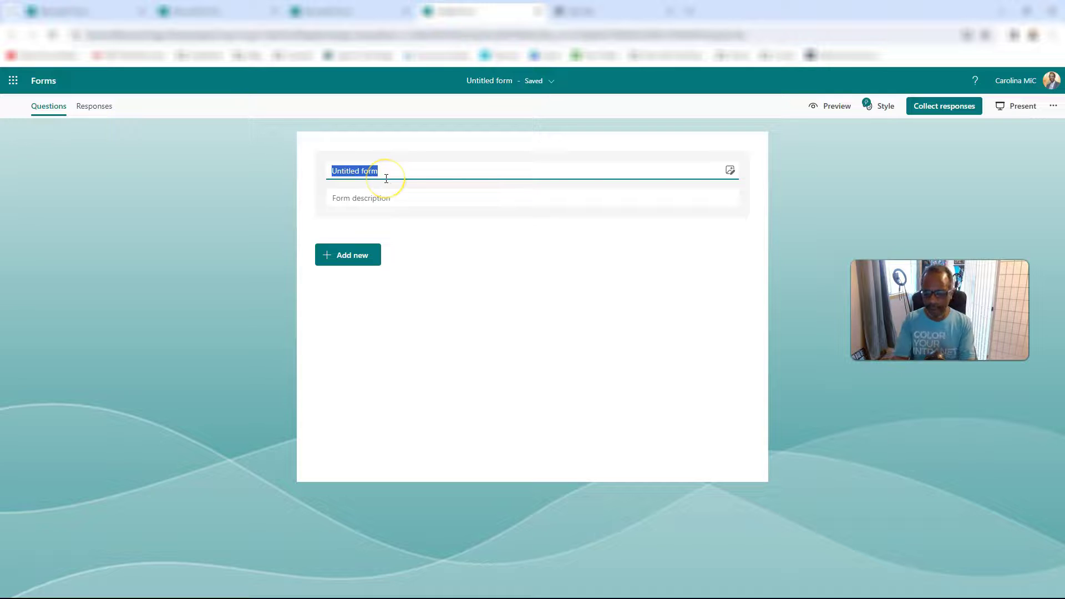
type("Snacks")
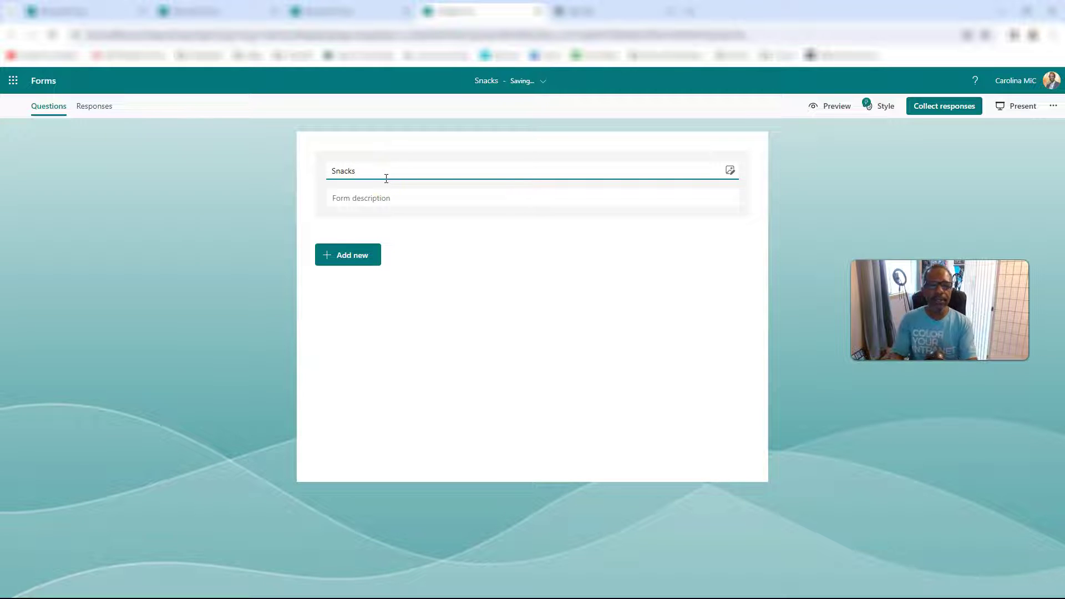
type(" Survey")
Enter the form description "Tryna find out what snacks to provide in breakroom....help us help you!"
left_click(392, 198)
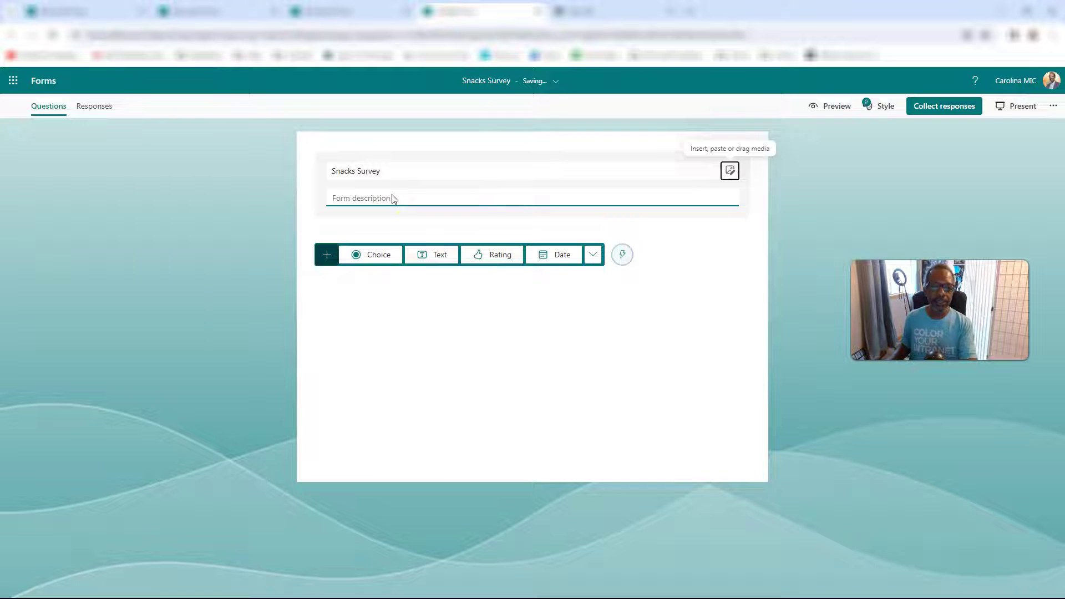
type("Tryna find out what snacks to provide in breakro")
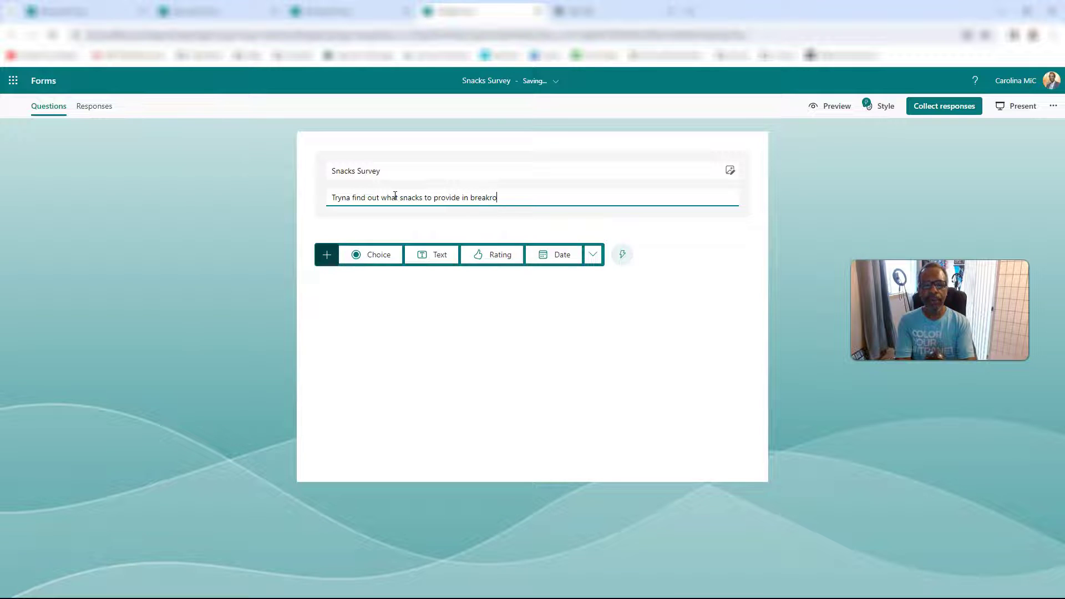
type("....help us")
type("help you!")
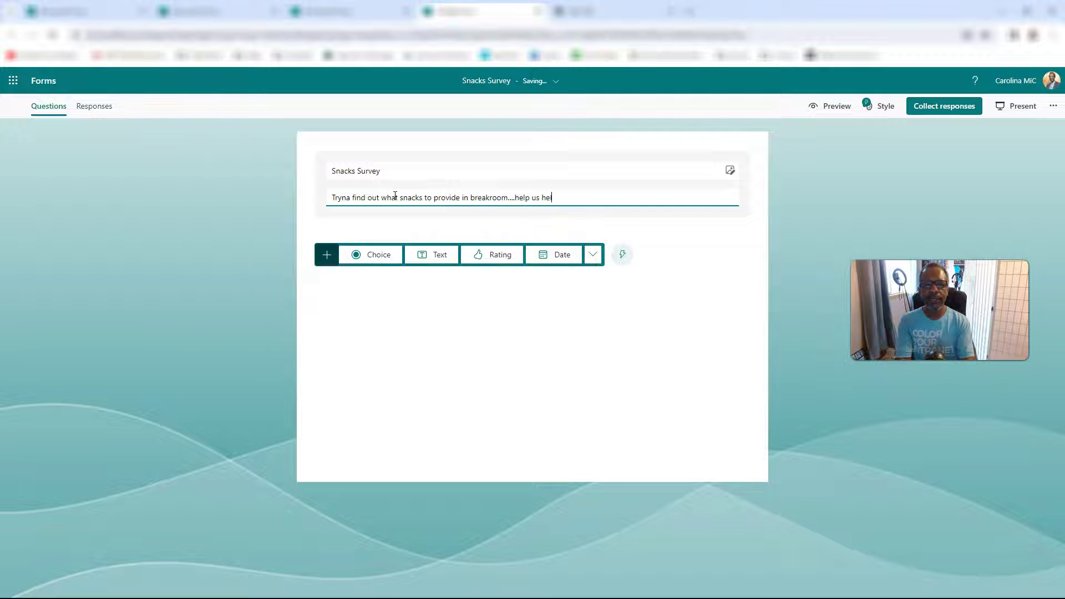
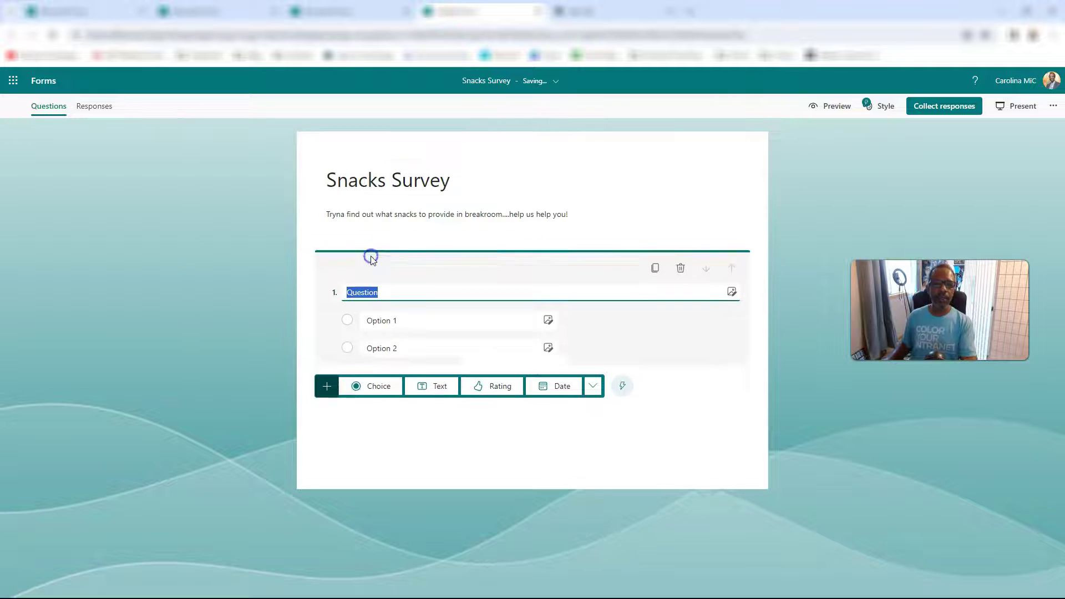
Add a choice question "What's your favorite snack?" with the options "Fruit", "Candy" and "Ice Cream"
type("What's your favorite snack?")
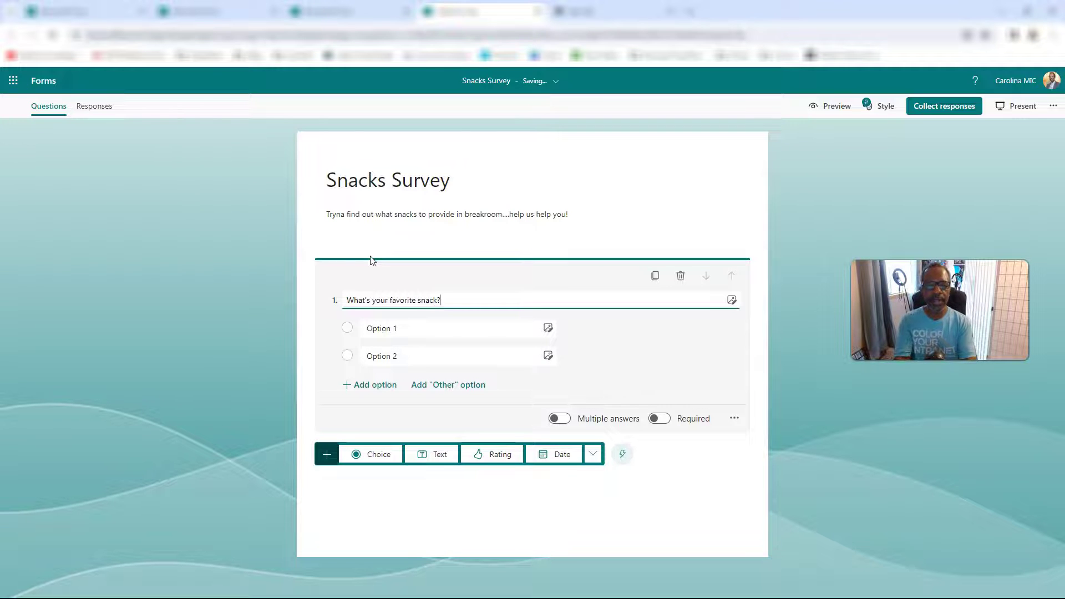
left_click(401, 329)
type("Fruit")
key("Tab")
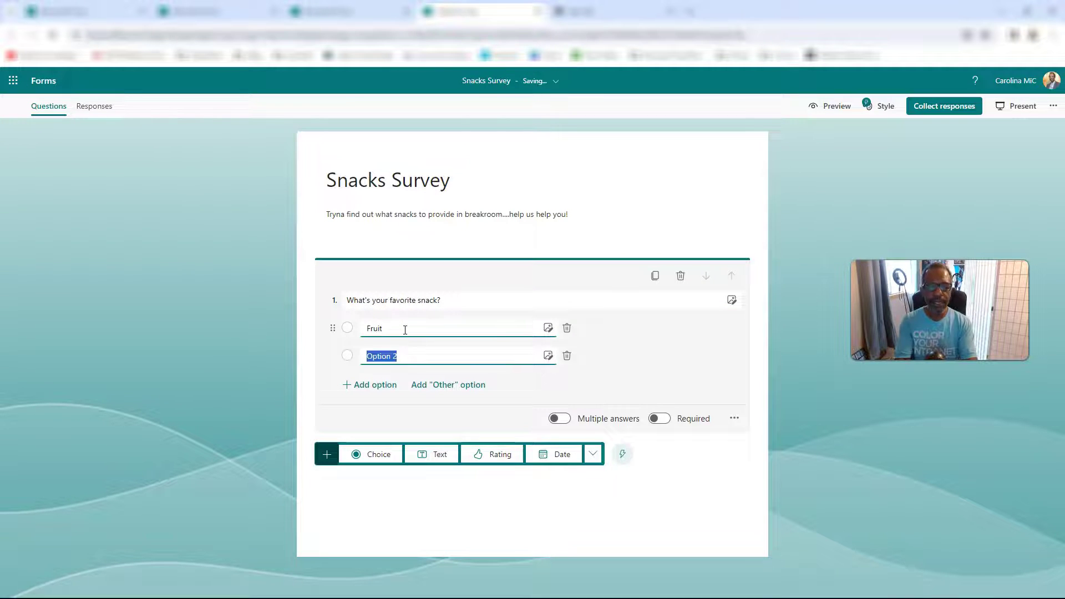
type("Candy")
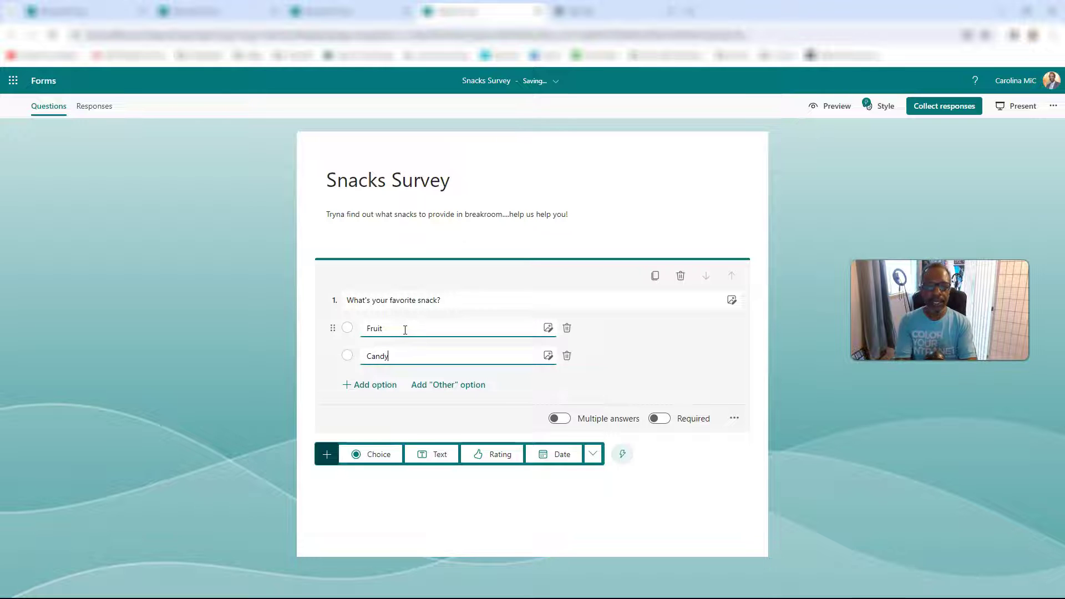
key("Return")
key("BackSpace")
Replace the "Candy" option of the favorite snack question with "Chips"
left_click(404, 331)
left_click(399, 355)
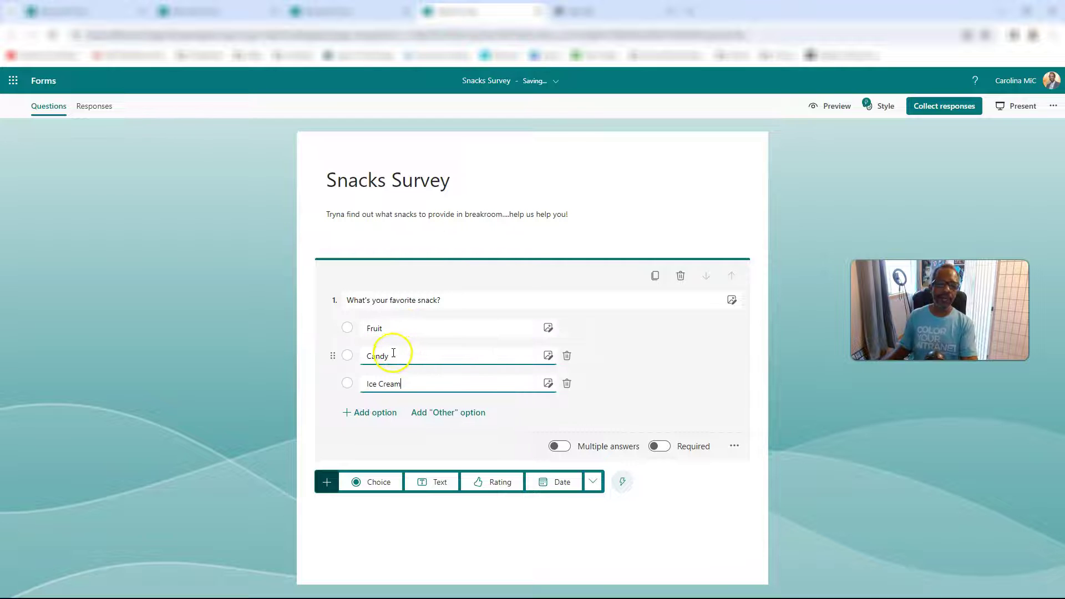
double_click(392, 353)
type("Chips")
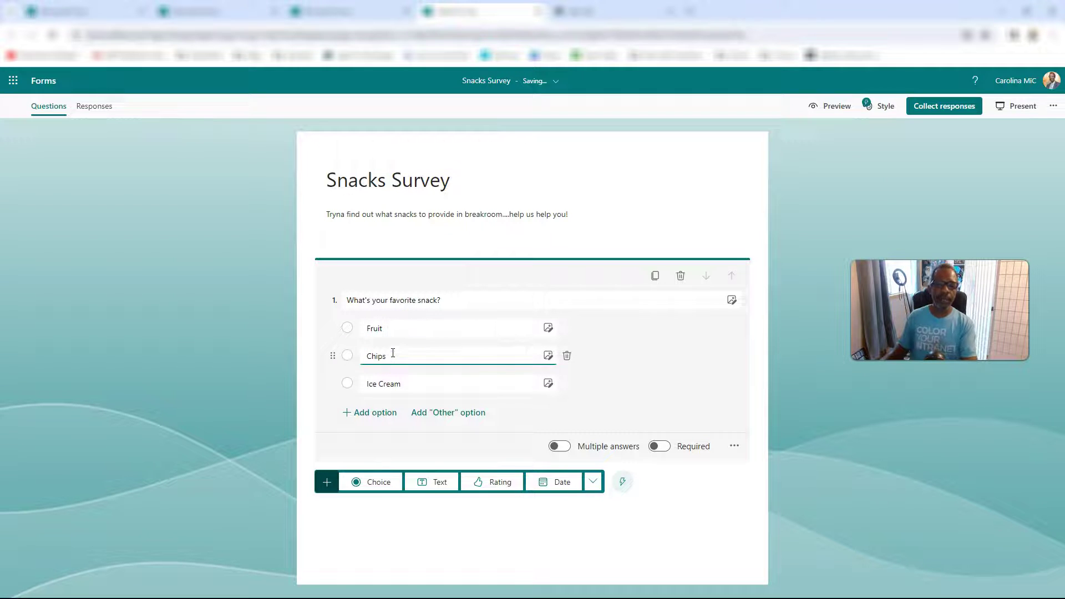
left_click(653, 355)
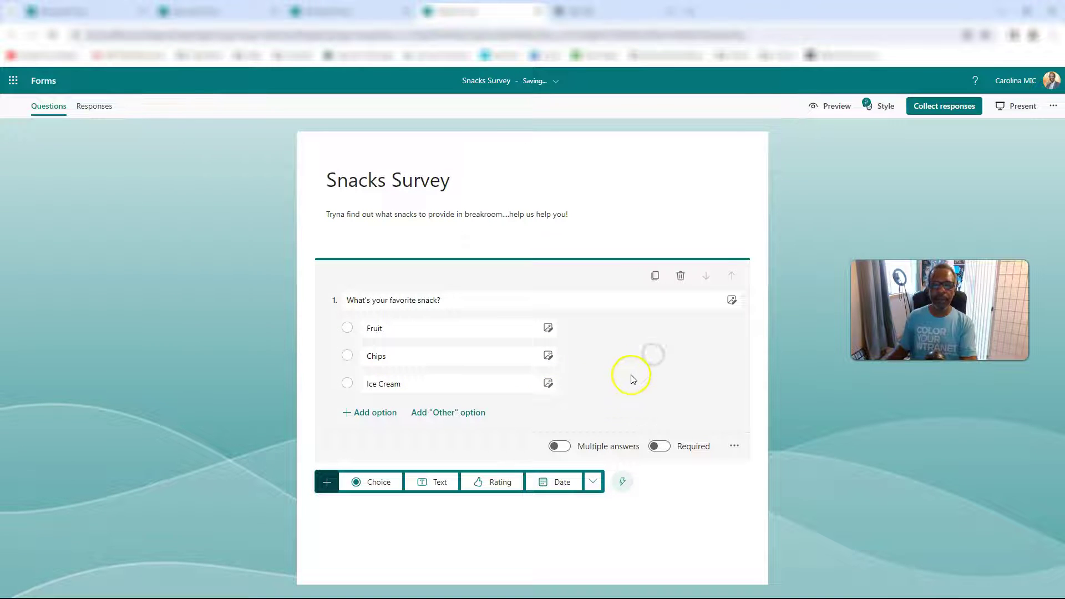
left_click(733, 446)
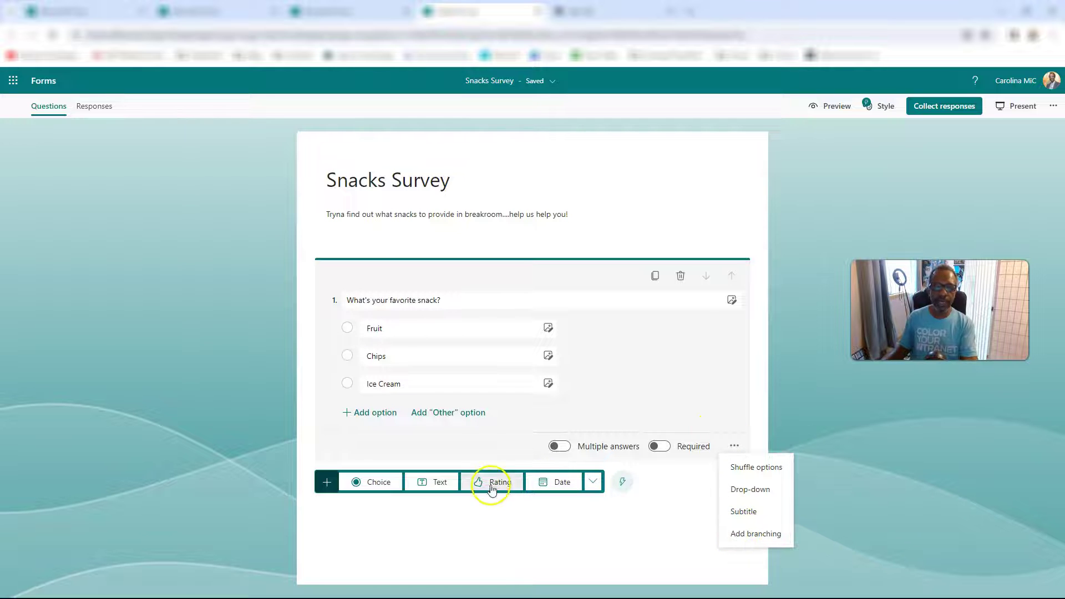
left_click(383, 331)
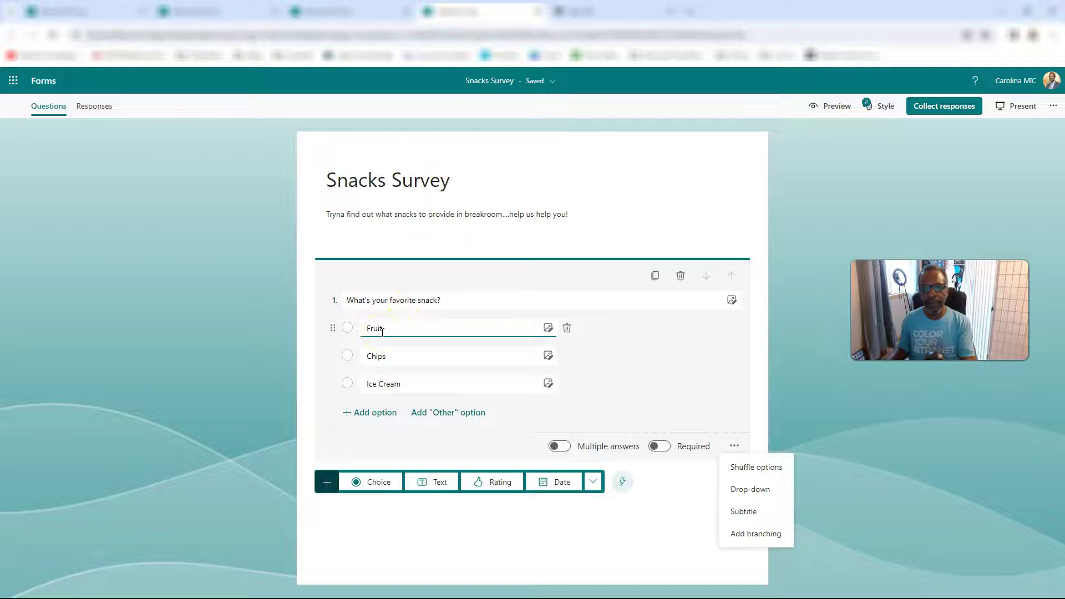
left_click(402, 354)
left_click(491, 420)
left_click(435, 380)
left_click(422, 366)
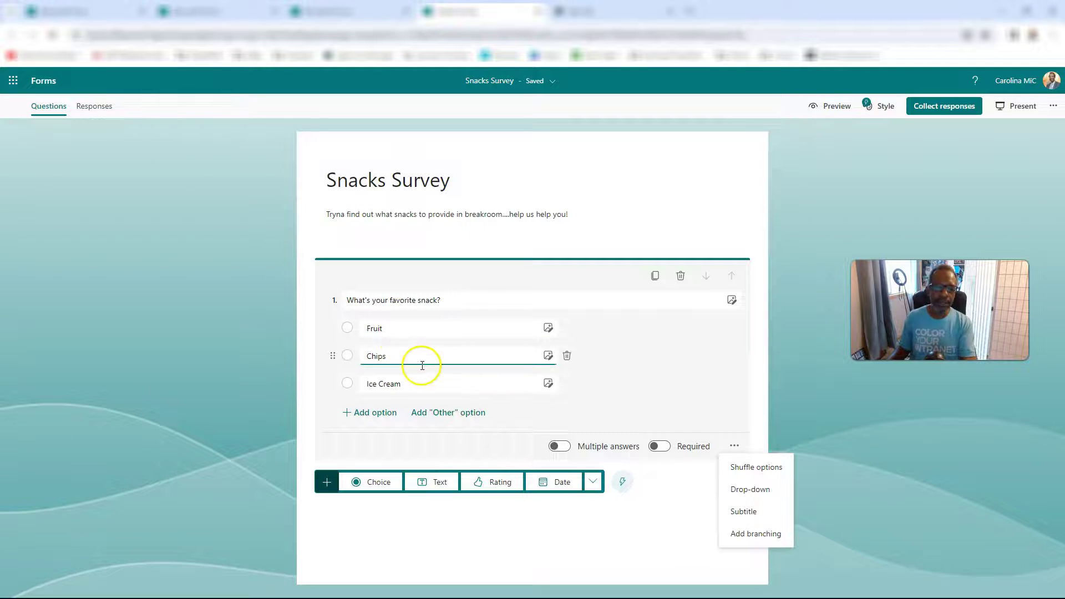
left_click(439, 405)
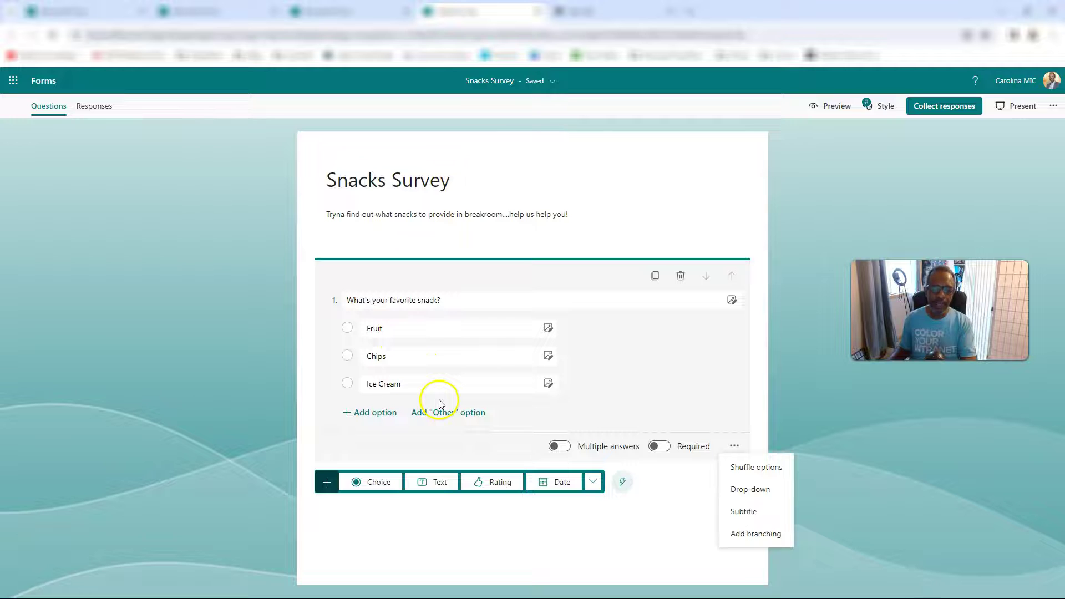
left_click(431, 380)
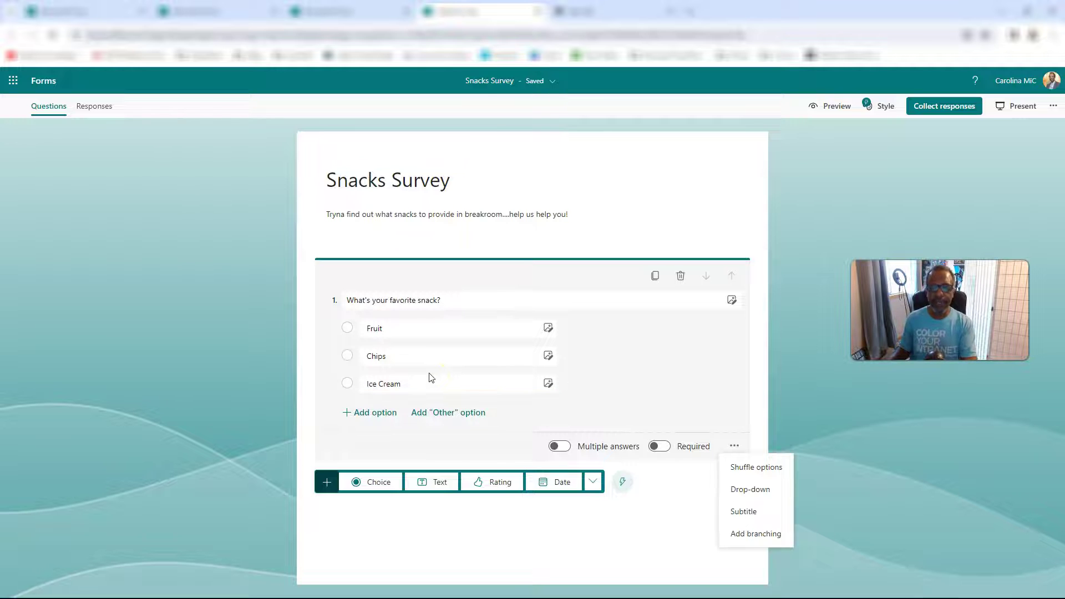
left_click(371, 336)
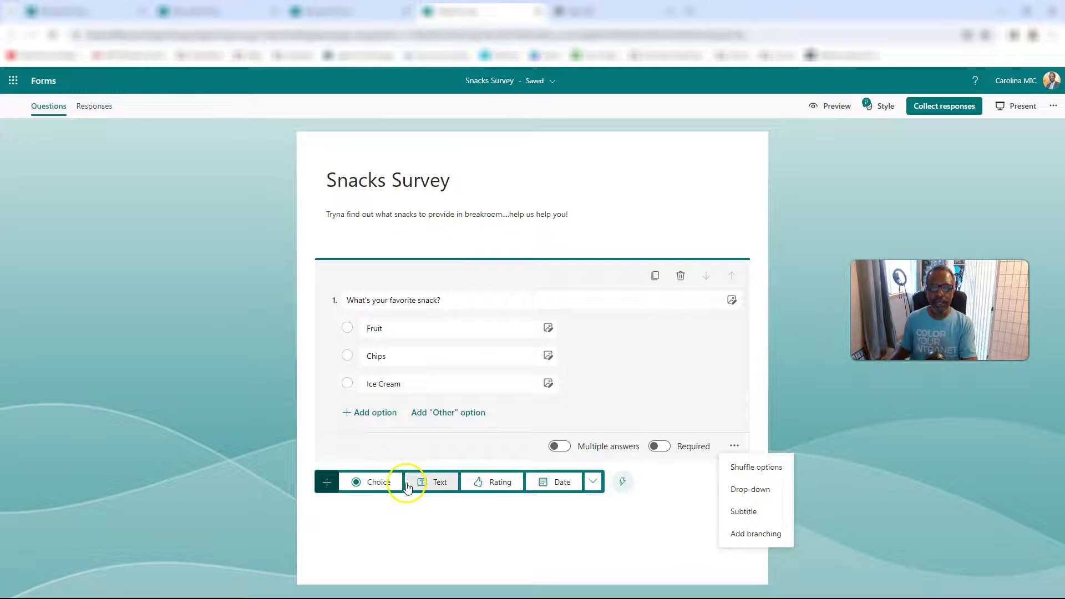
Add a second choice question "What is your fave fruit?" with the options "Mango" and "Passion Fruit"
left_click(379, 482)
type("What is your fave fruit?")
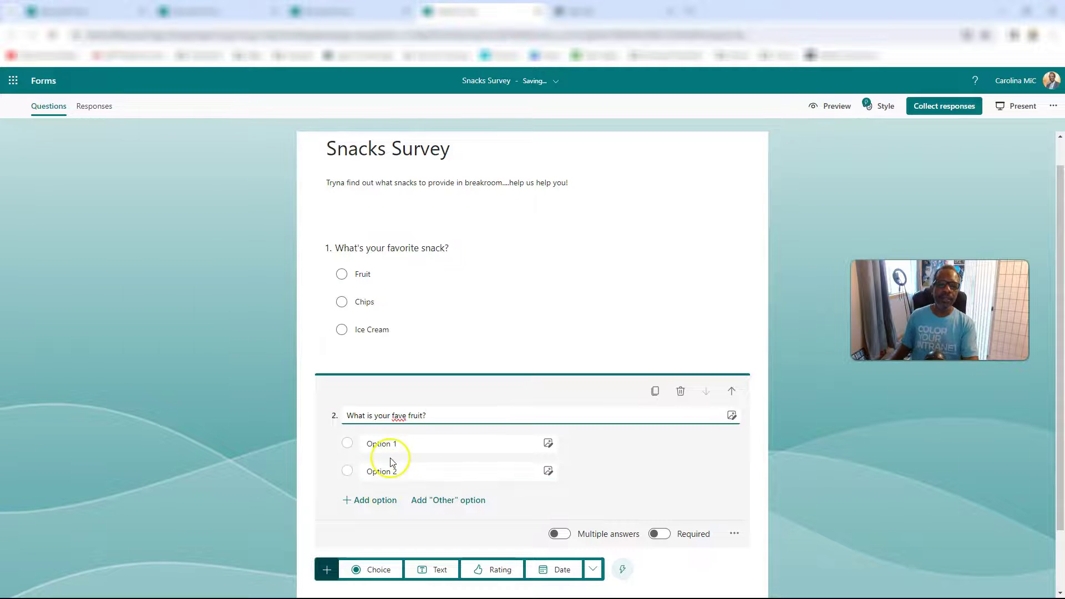
left_click(382, 444)
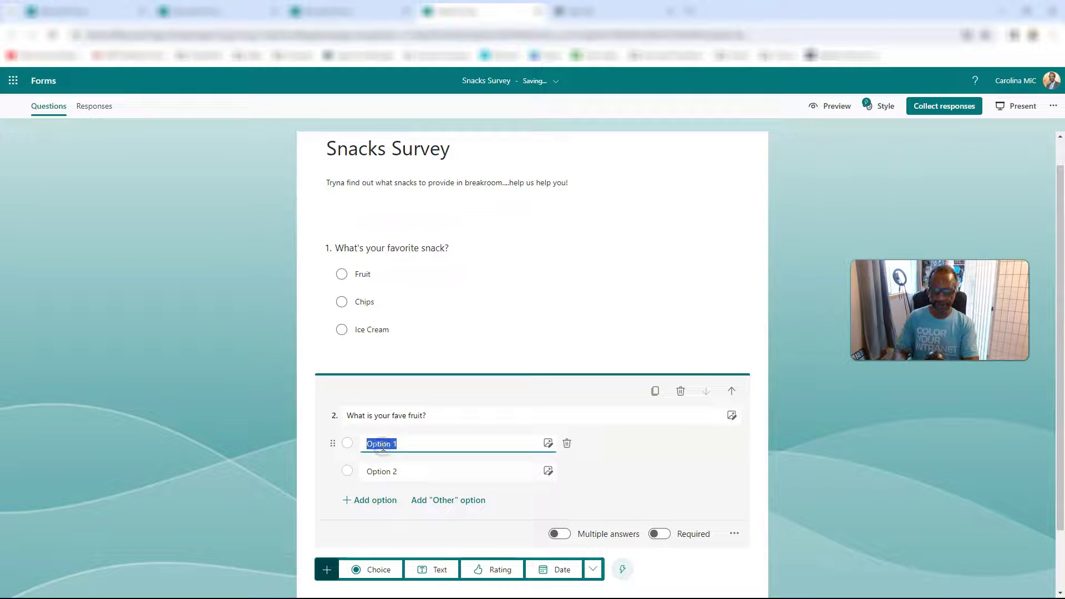
type("Mango")
key("Tab")
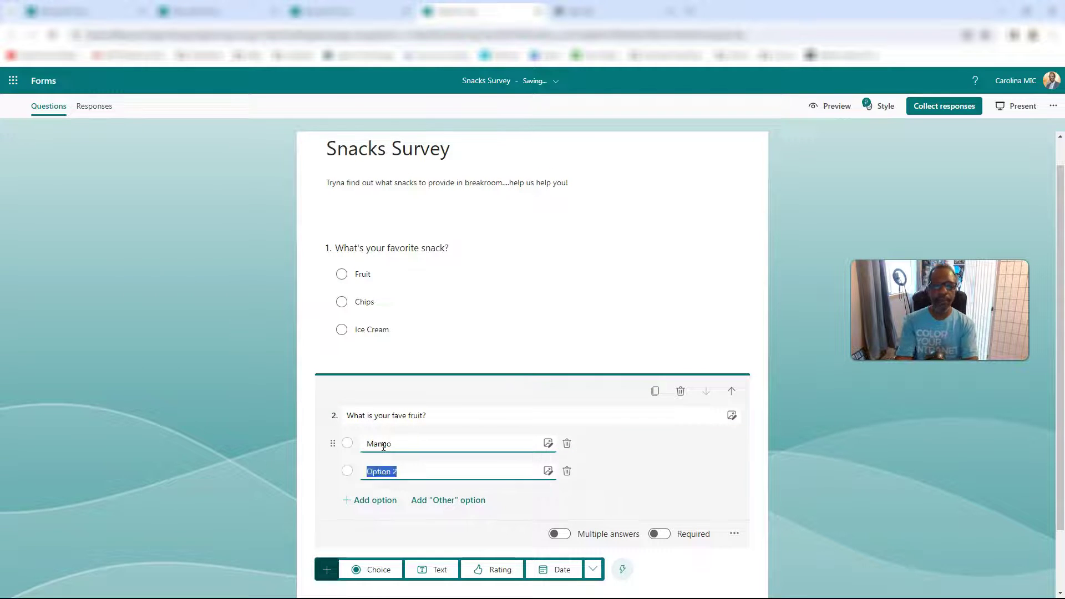
type("Passion Fruit")
scroll(381, 442, "down", 2)
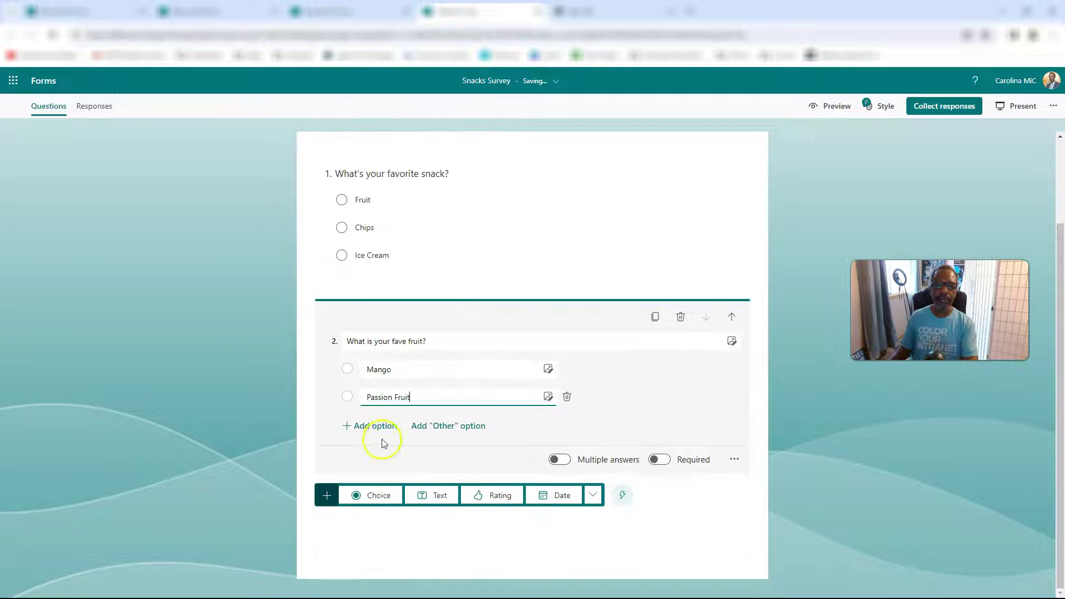
Add a third choice question "What's your fave chip?" with the options "Plain", "Cheddar" and "Sour Cream"
left_click(373, 496)
scroll(373, 498, "up", 3)
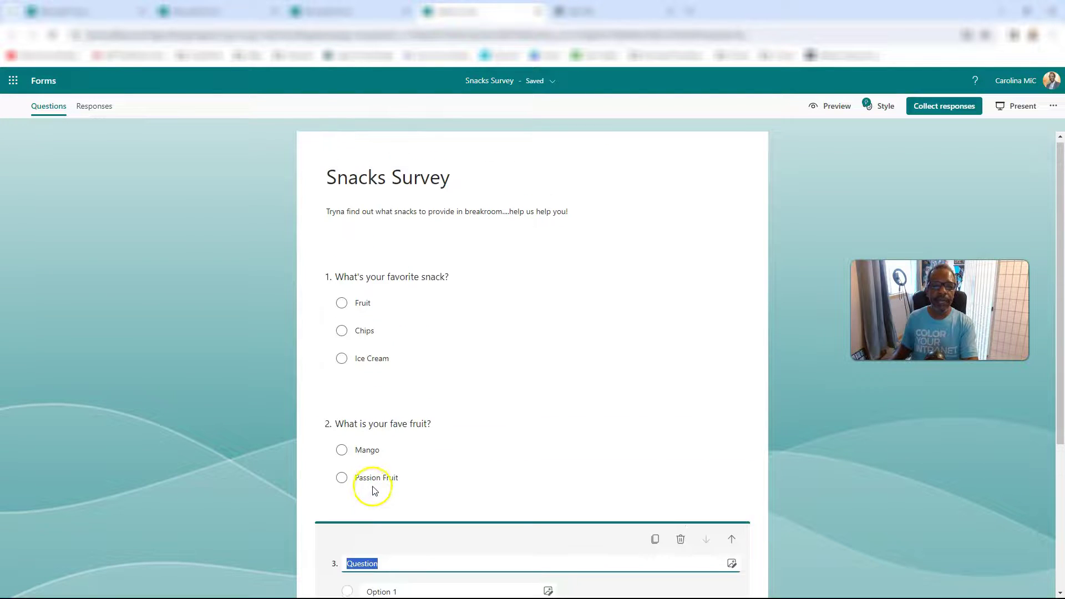
scroll(374, 485, "down", 3)
type("What's your fave chi")
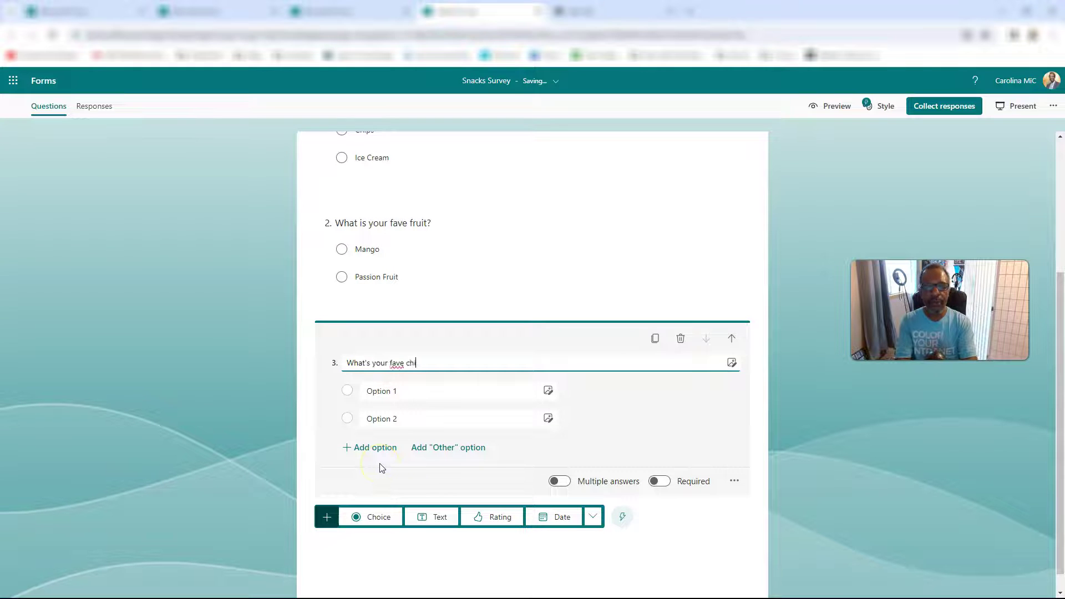
left_click(385, 391)
type("Plain")
key("Return")
type("Ched")
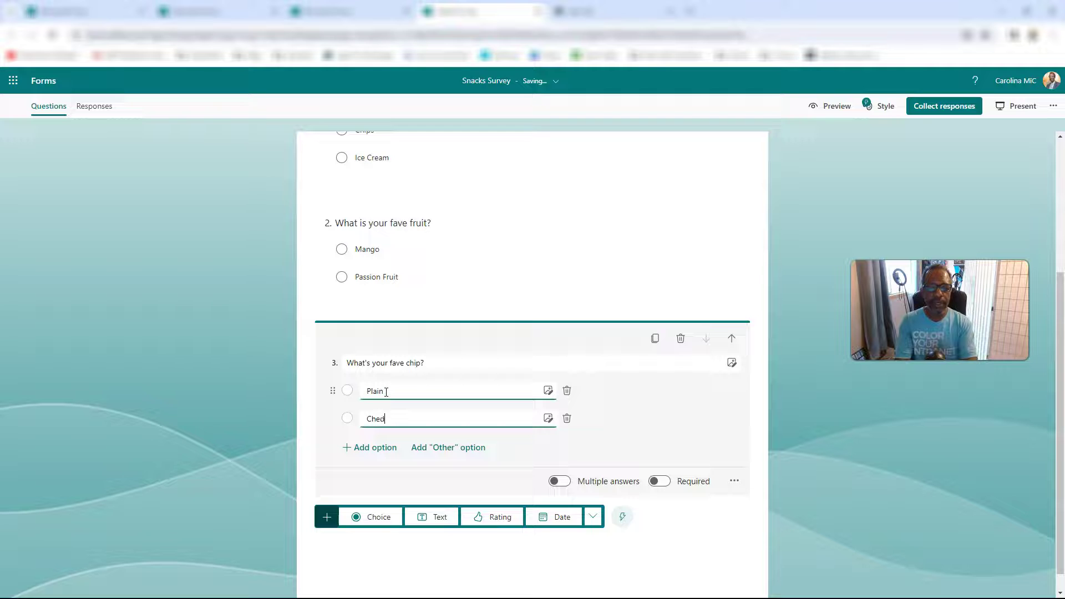
type("dar")
key("Return")
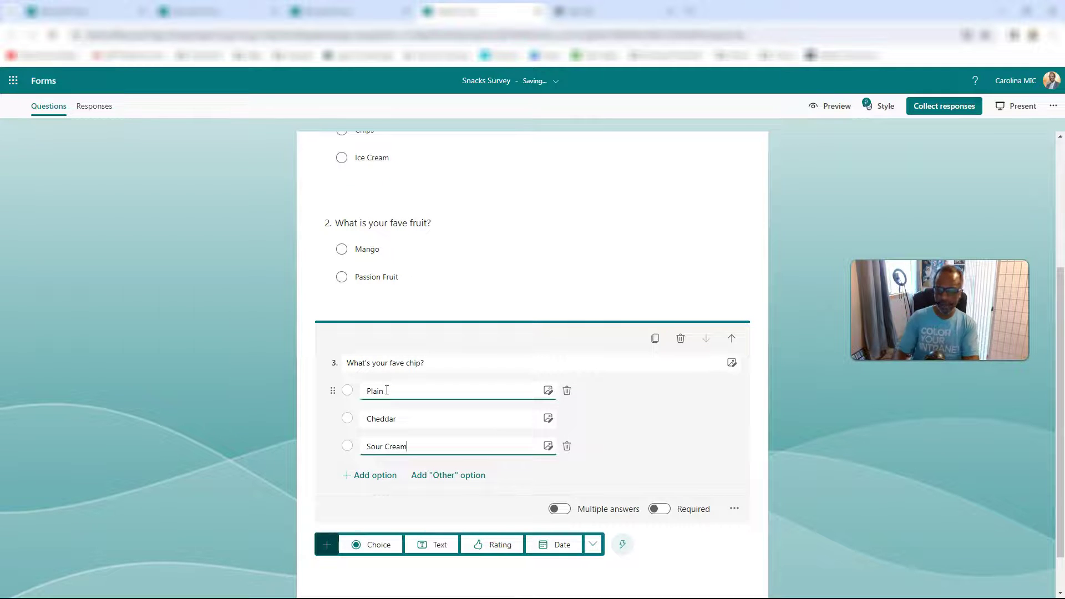
Add a fourth choice question "What's your fave ice cream?" with the options "Chocolate", "Vanilla" and "Strawberry"
scroll(388, 391, "up", 1)
scroll(382, 432, "down", 2)
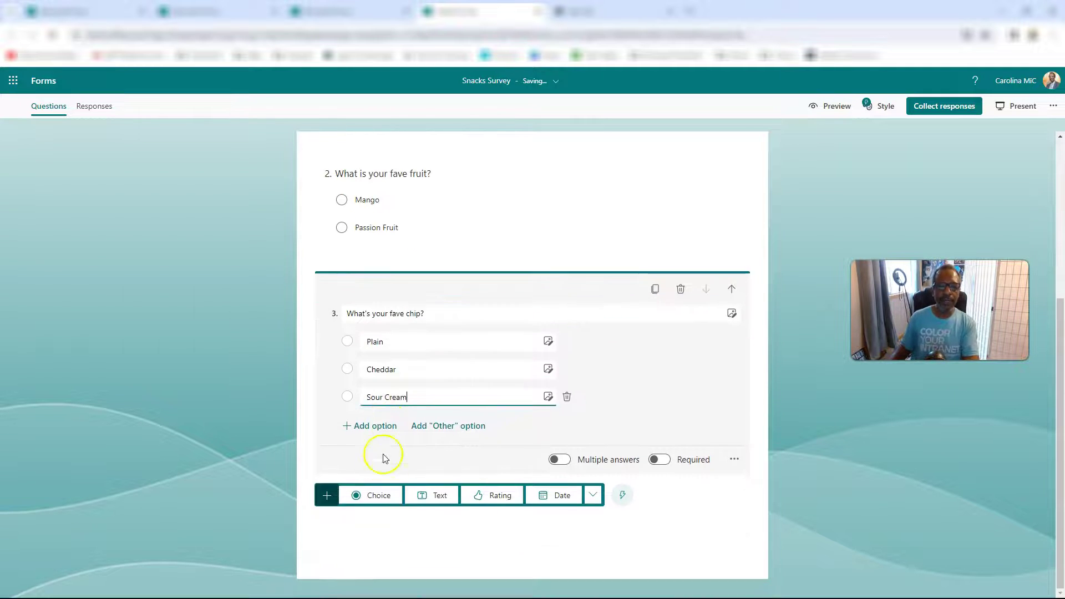
scroll(380, 497, "up", 1)
scroll(381, 498, "down", 1)
left_click(379, 495)
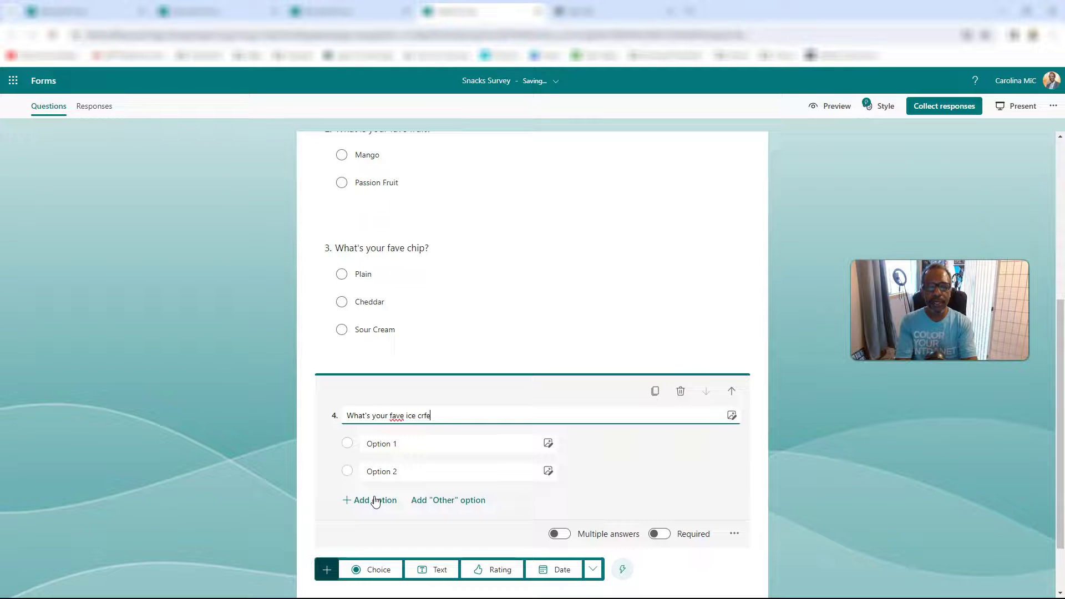
type("eam?")
left_click(360, 442)
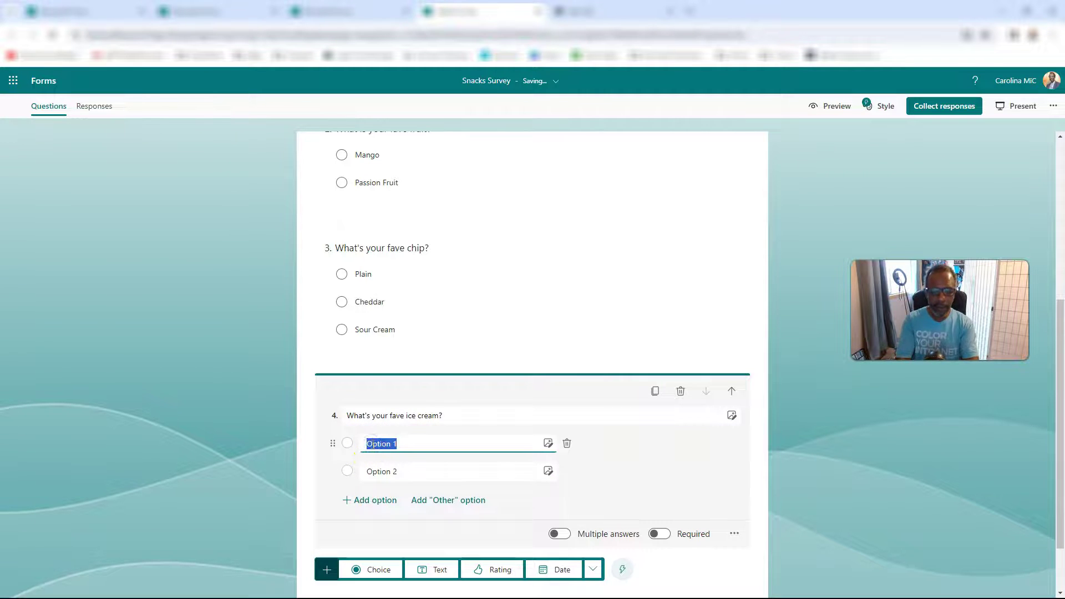
type("Chocolate")
key("Return")
type("Vanilla")
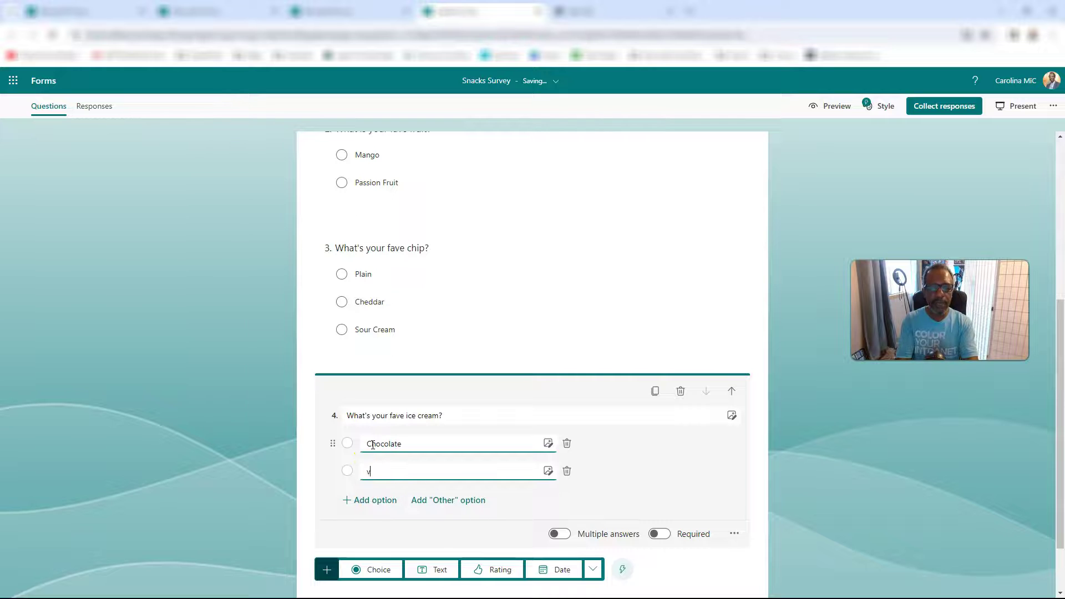
key("Return")
type("Strawberry")
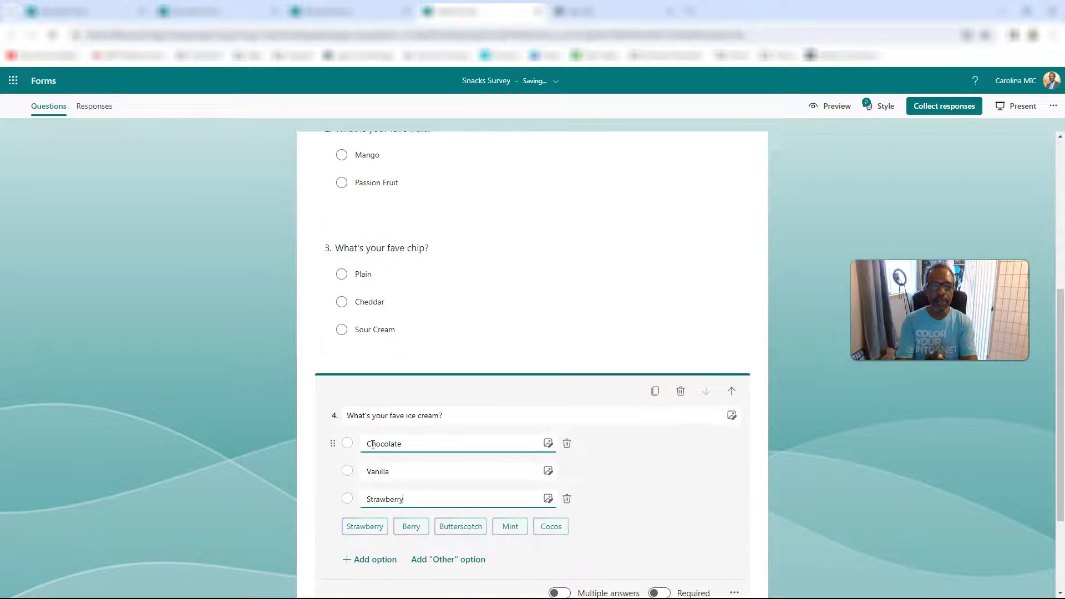
scroll(381, 438, "down", 2)
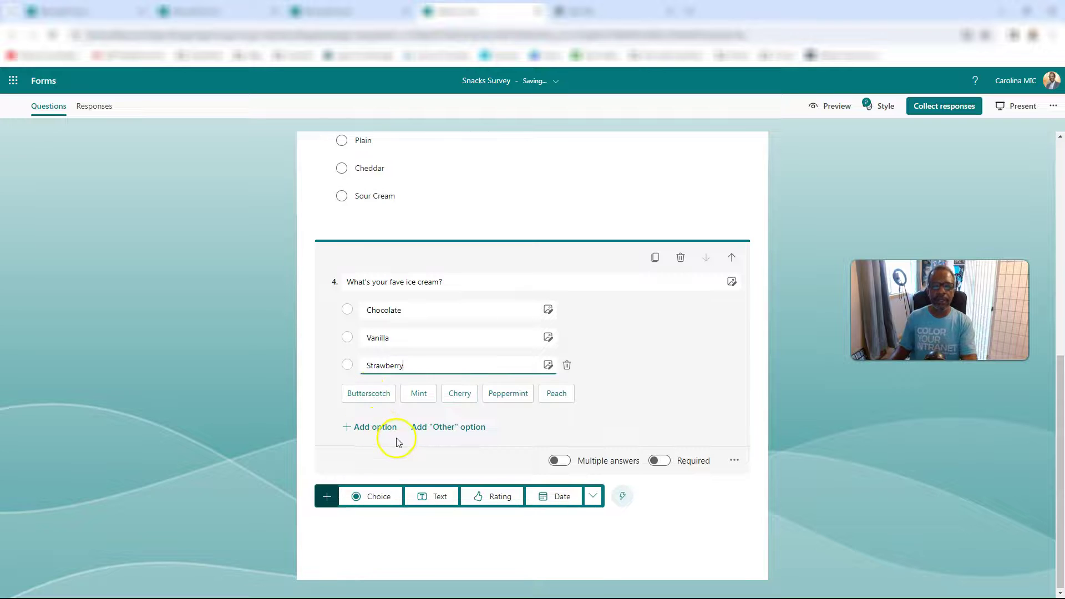
left_click(371, 497)
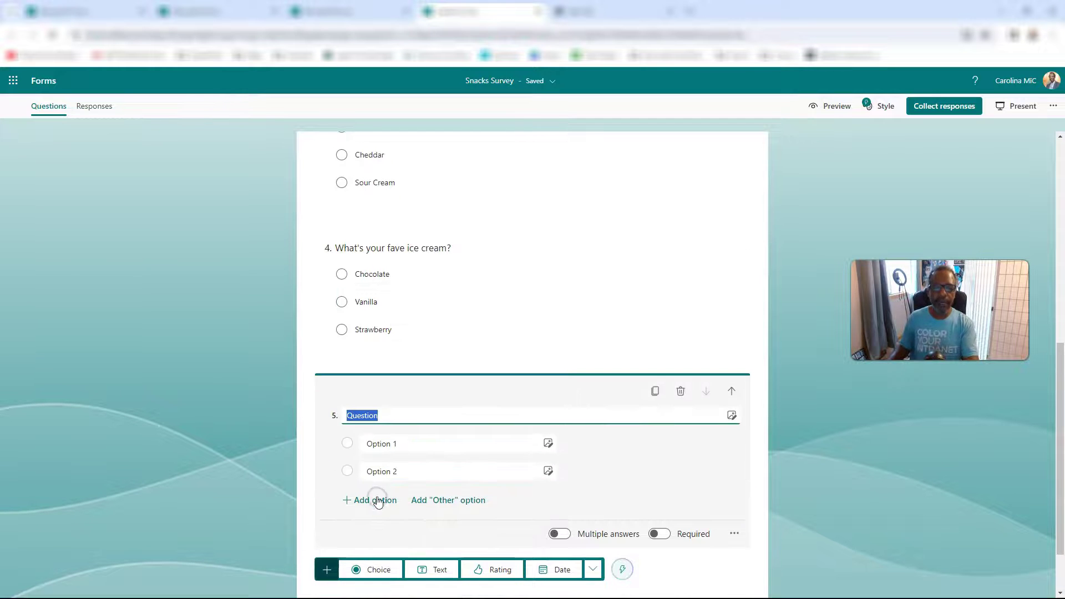
type("Tell us in general what you'd like to see in the break")
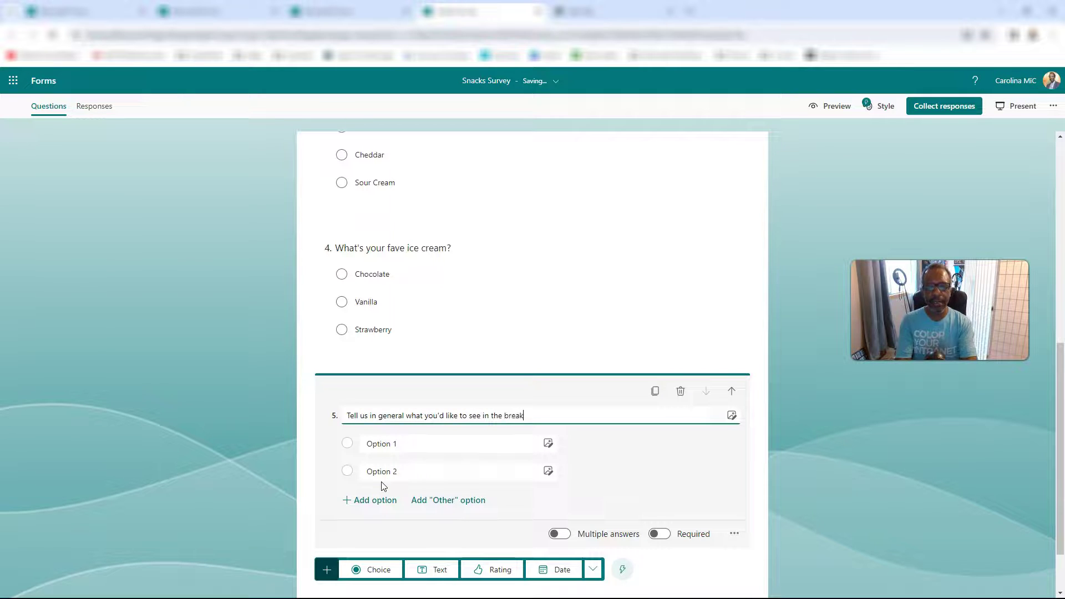
type("om")
left_click(343, 414)
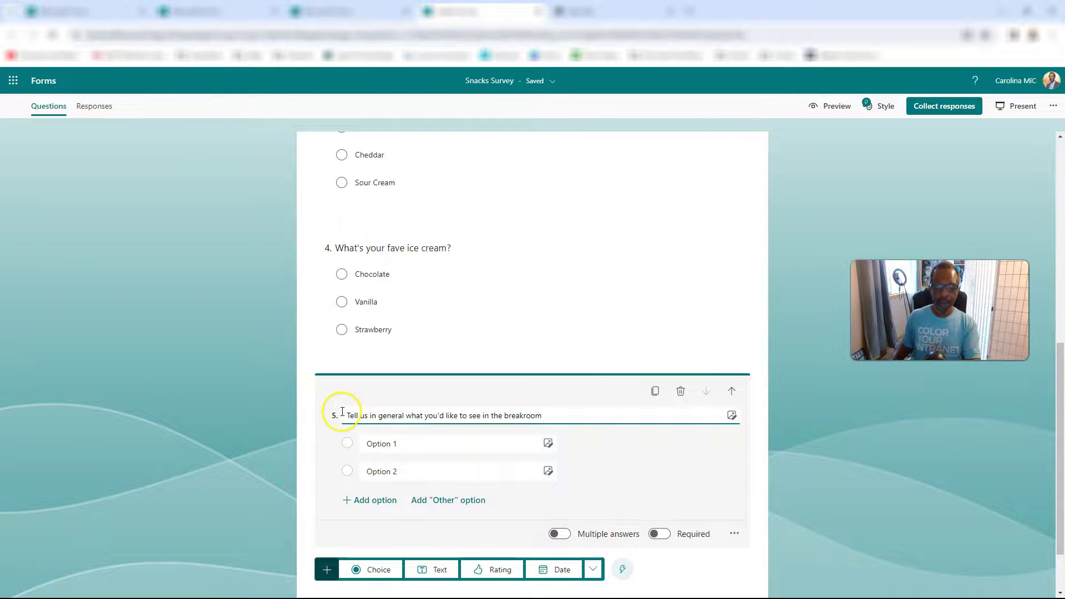
type("Please t")
key("Delete")
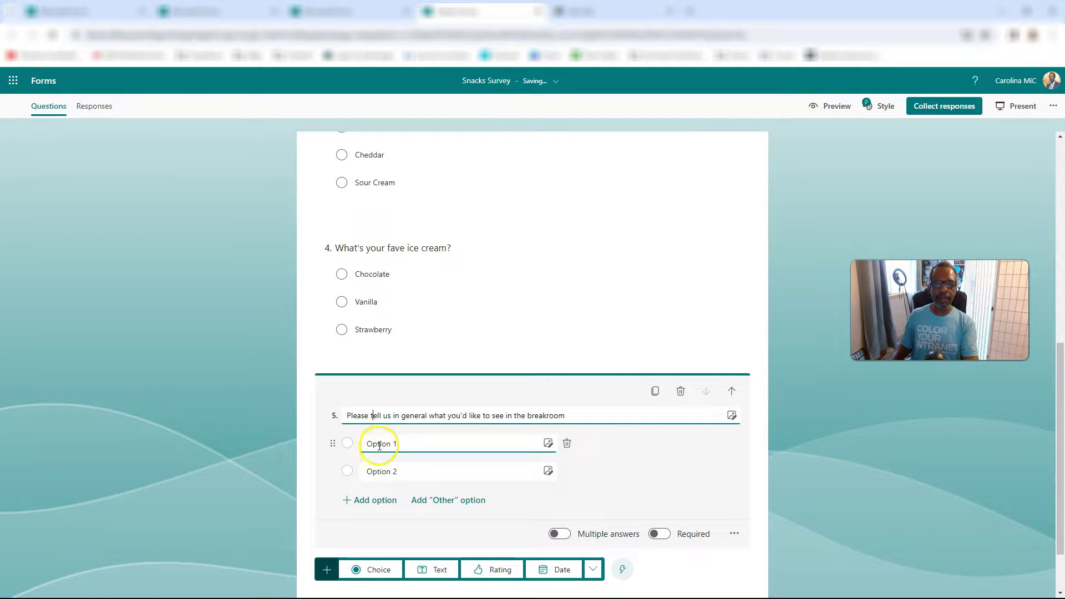
left_click(681, 392)
Add a long-answer text question "Please tell us more about what snacks you'd like to see in the breakroom"
left_click(440, 495)
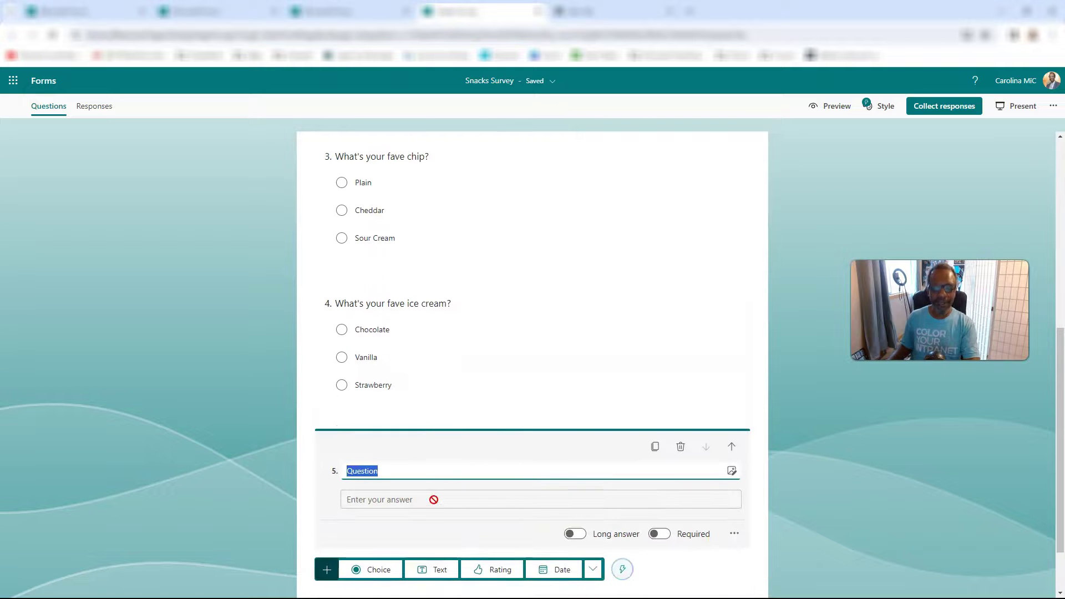
type("Please tell")
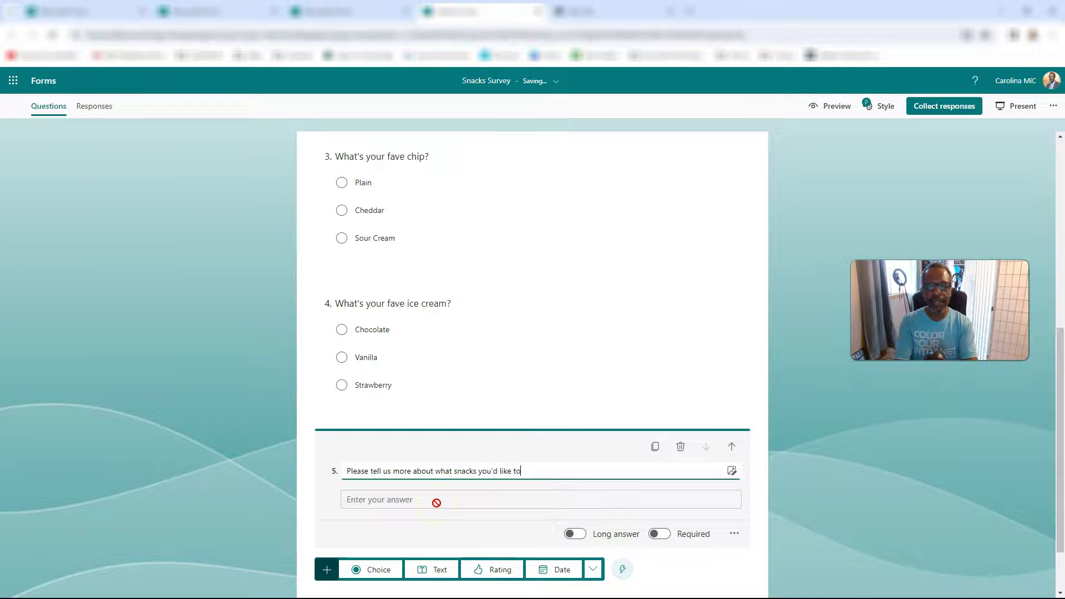
type("us more about what snacks you'd like to see in the breakroom")
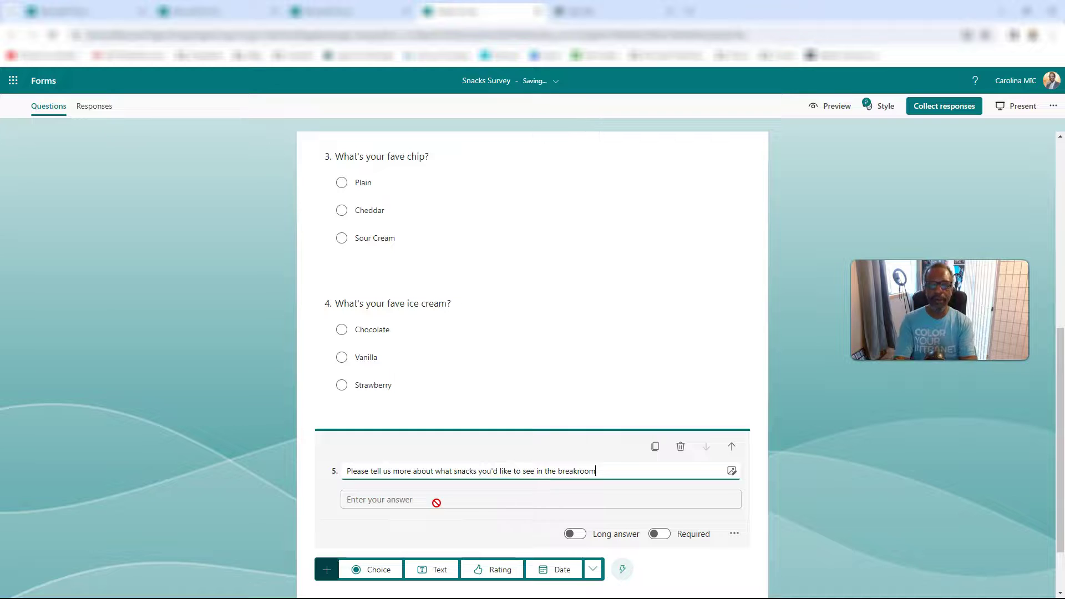
left_click(575, 536)
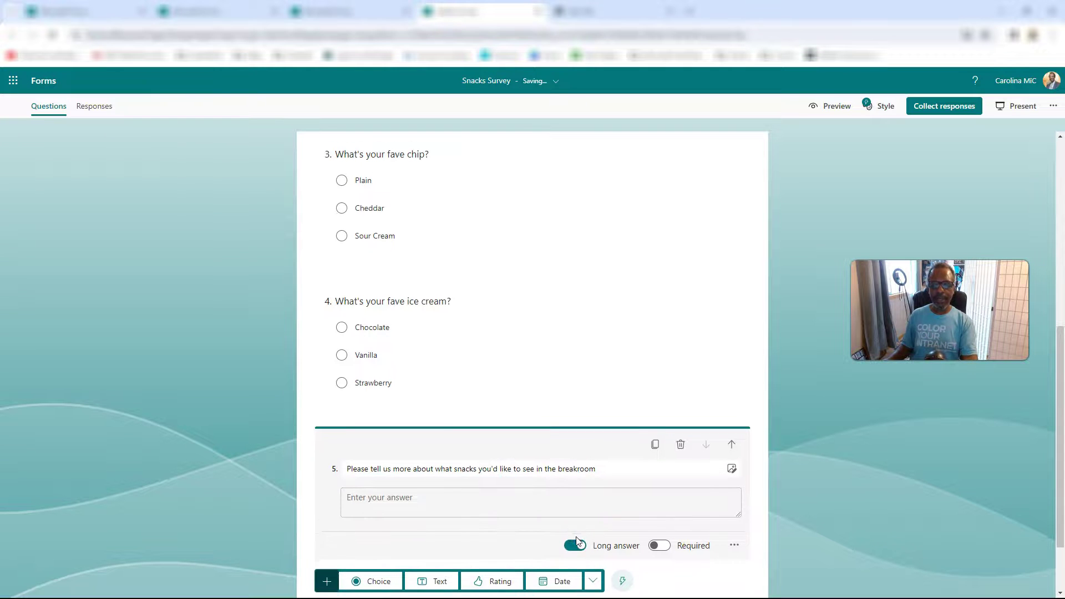
left_click(735, 510)
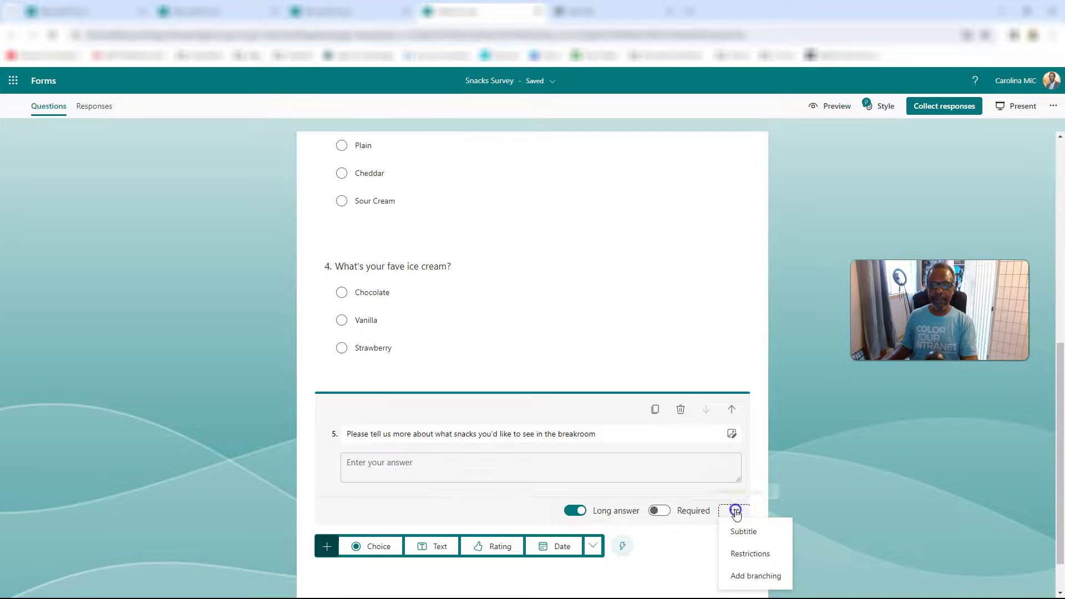
Open the branching options for the "What's your favorite snack?" question
scroll(580, 326, "up", 8)
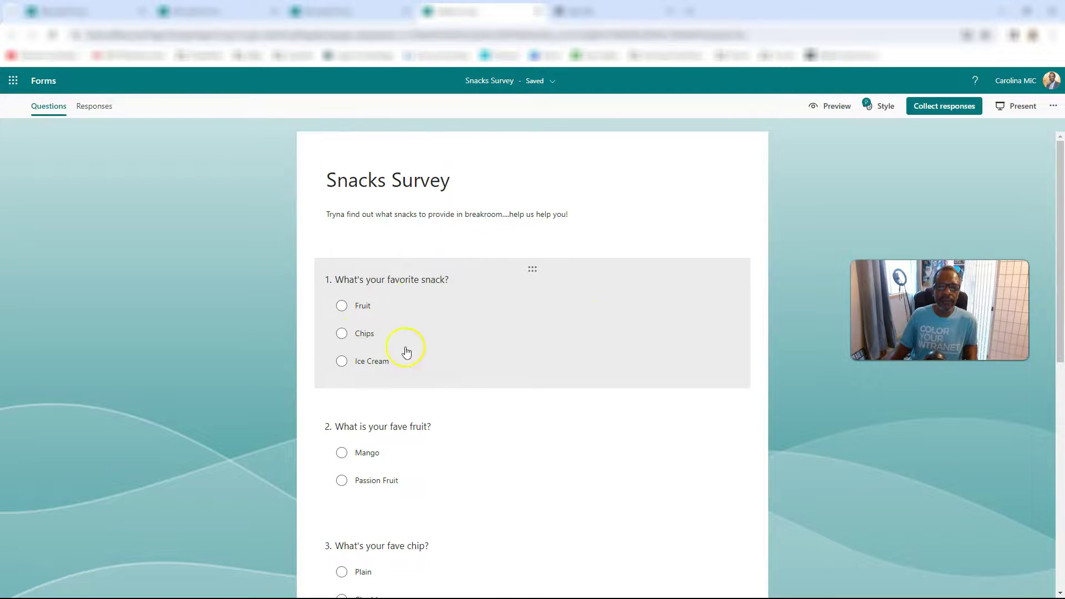
scroll(377, 437, "down", 1)
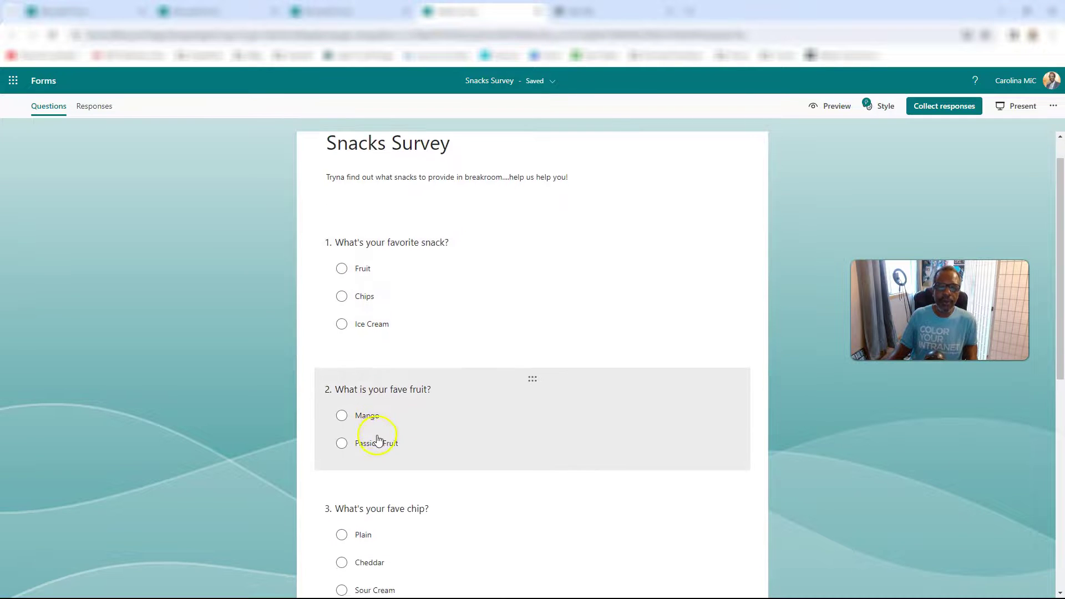
scroll(392, 429, "down", 3)
scroll(418, 409, "up", 2)
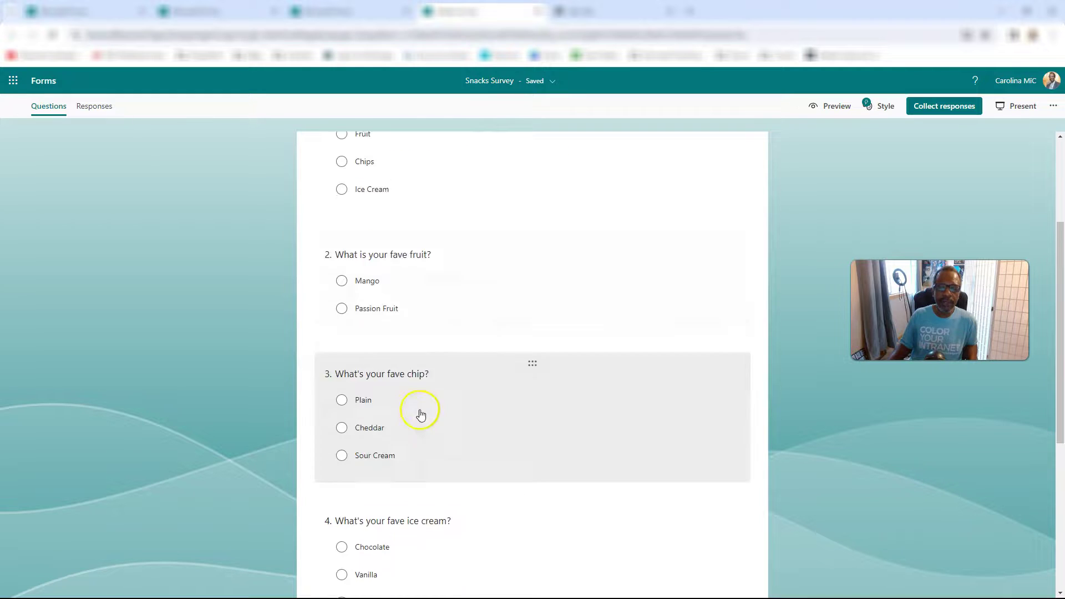
left_click(645, 247)
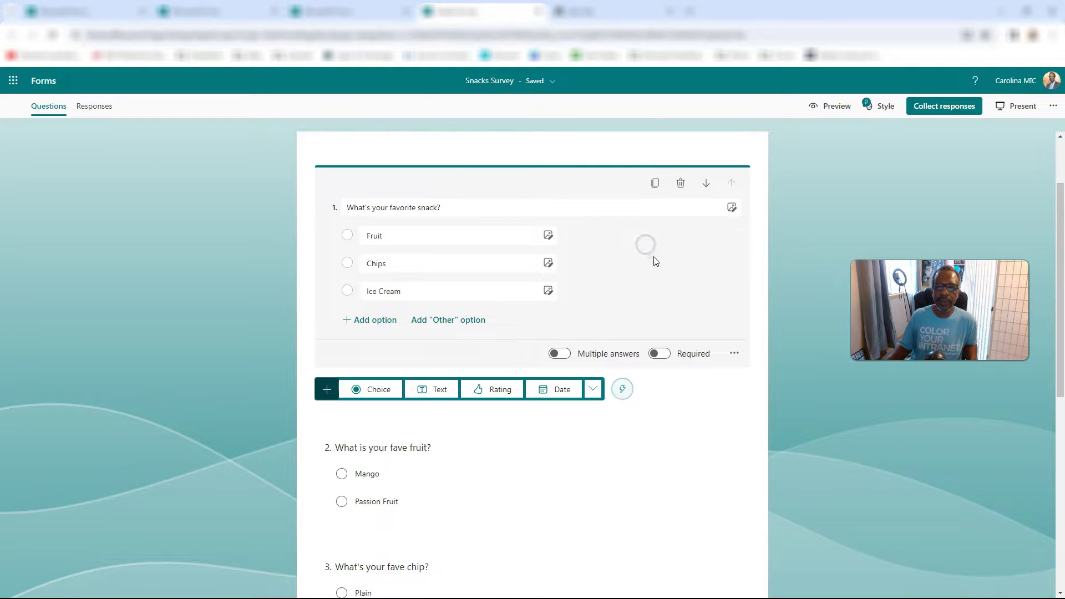
left_click(737, 350)
left_click(746, 440)
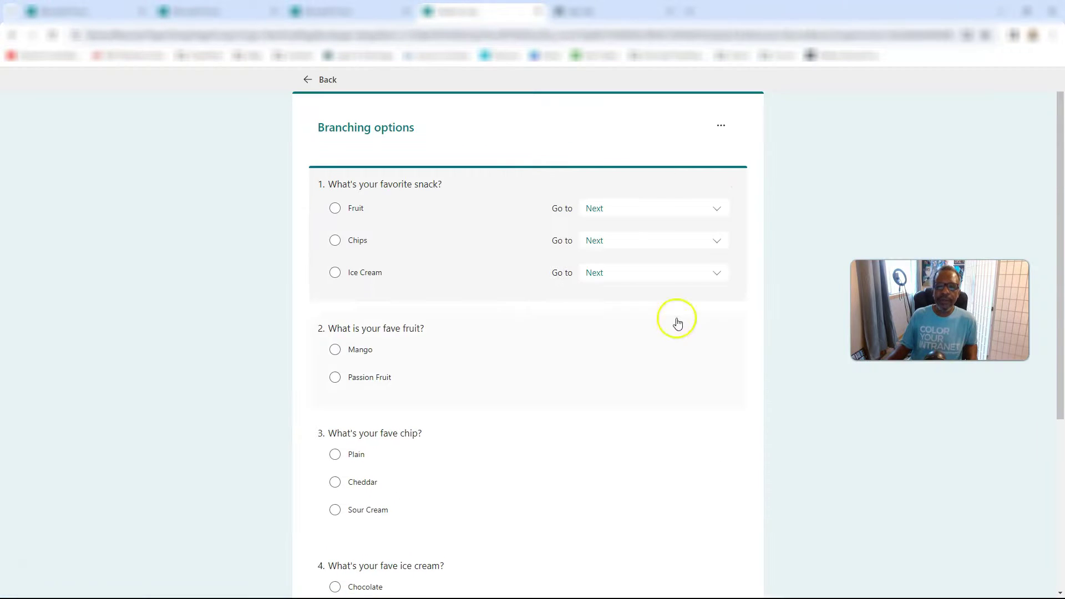
Branch the favorite snack answers: Fruit to the fave fruit question, Chips to the fave chip question, Ice Cream to the fave ice cream question
left_click(671, 211)
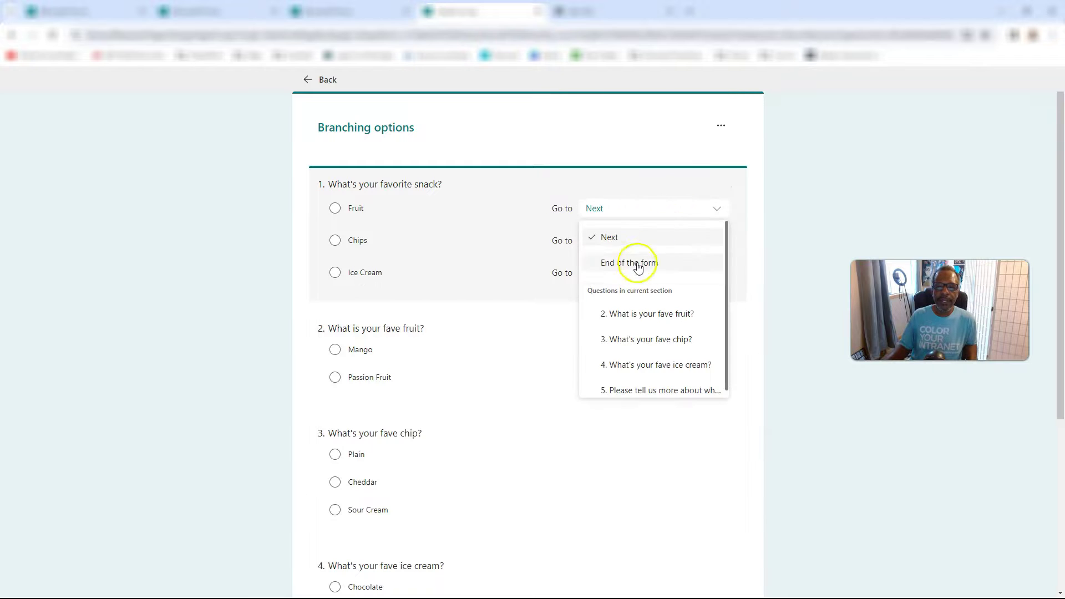
left_click(637, 313)
left_click(614, 242)
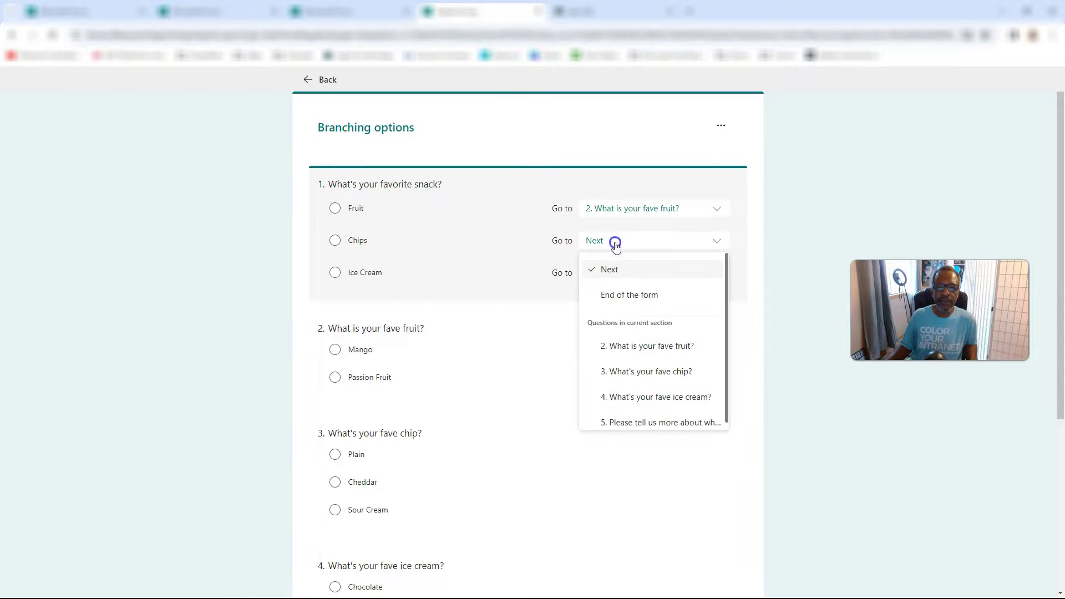
left_click(615, 372)
left_click(610, 271)
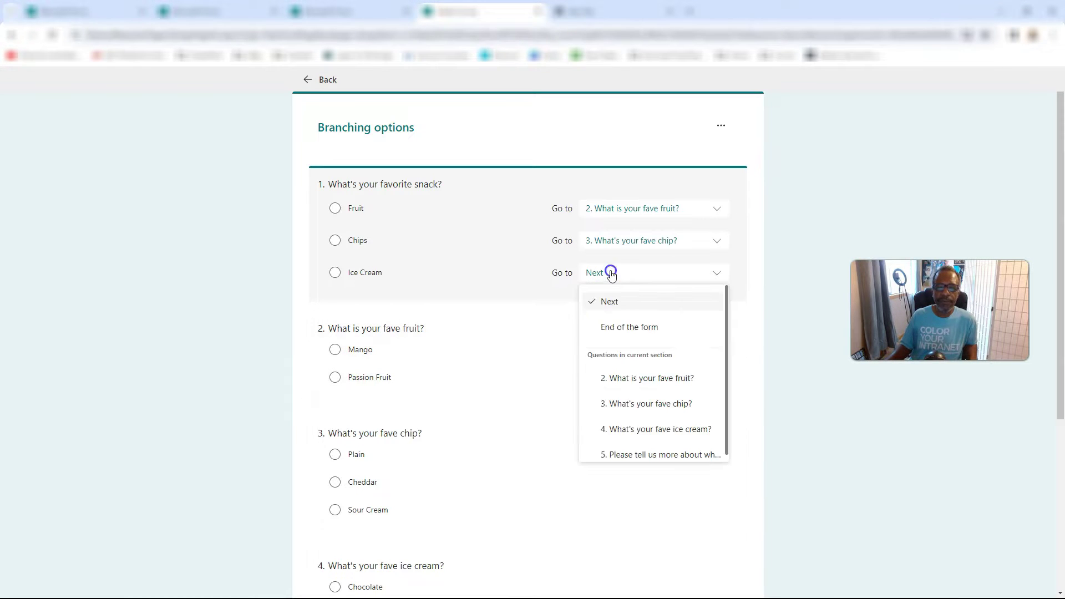
left_click(622, 427)
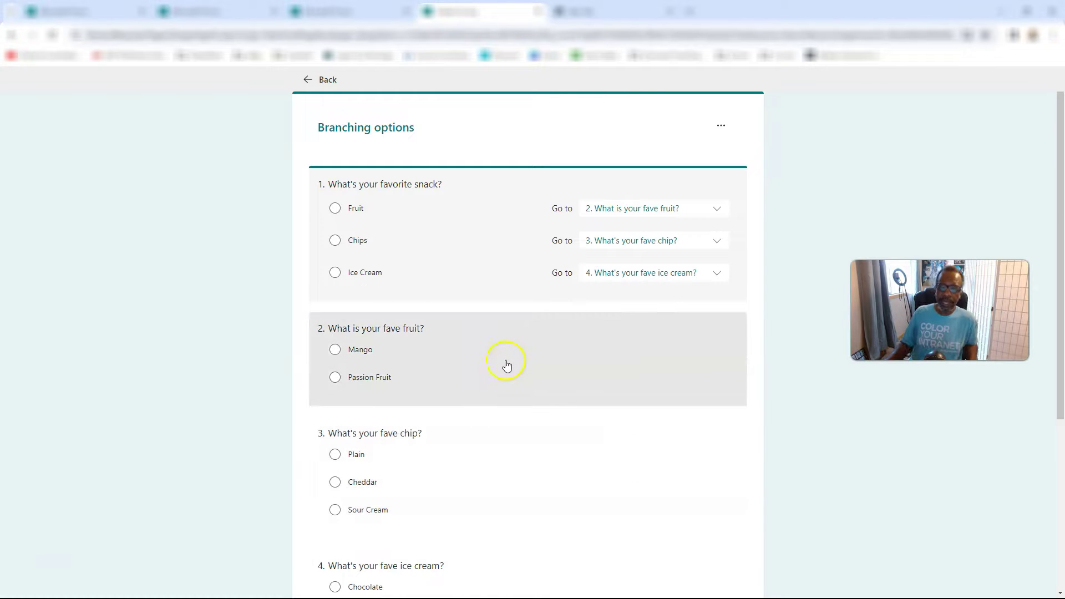
scroll(746, 239, "down", 5)
scroll(750, 250, "up", 5)
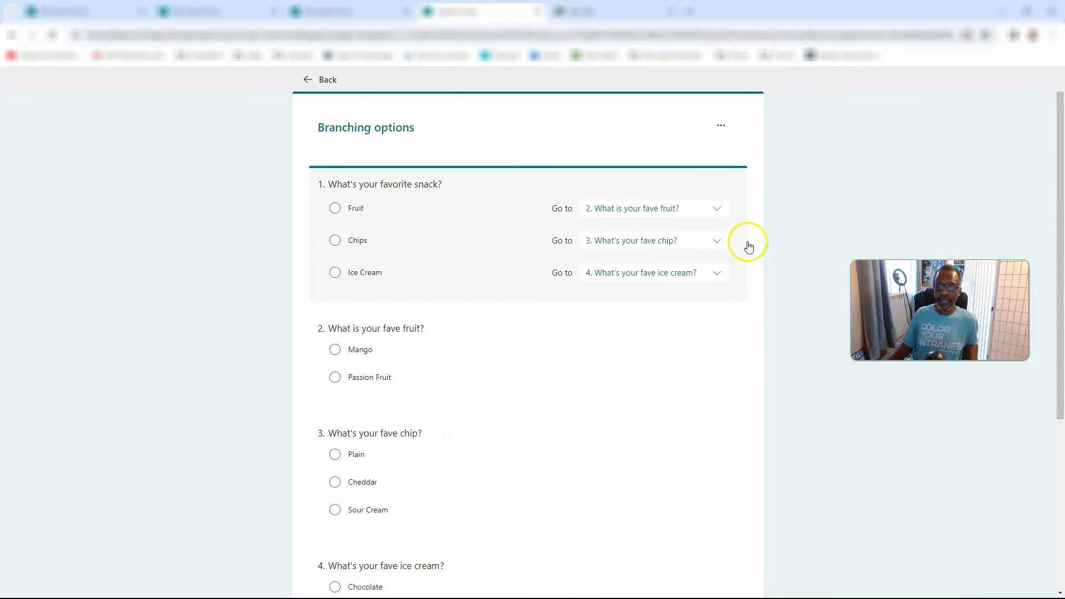
Preview the survey with "Fruit" chosen as the favorite snack, check which follow-up questions appear, and return to editing
left_click(316, 83)
left_click(822, 105)
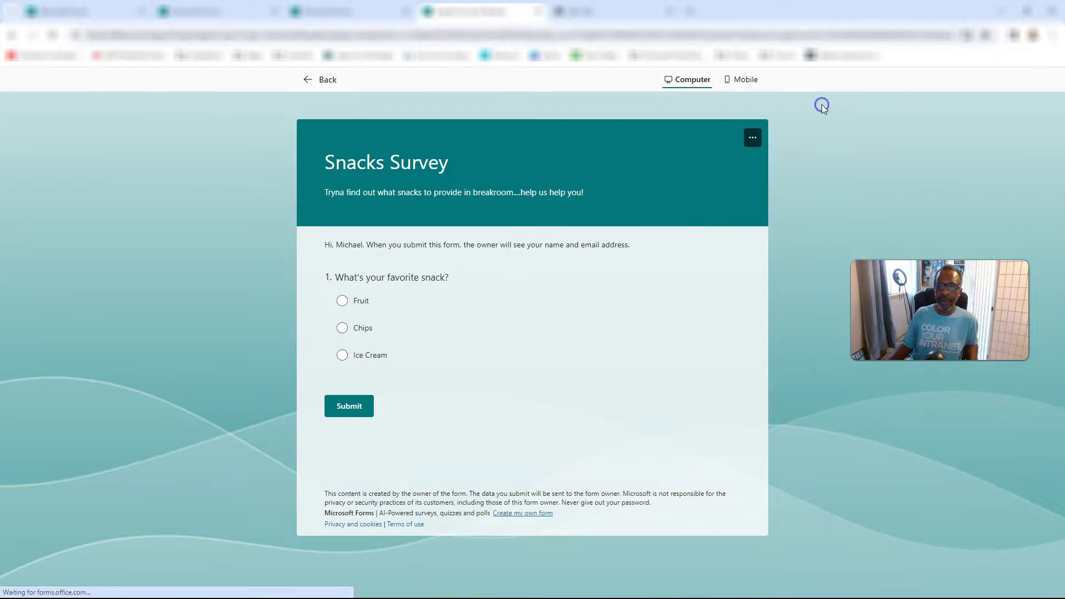
left_click(343, 303)
scroll(347, 308, "down", 2)
scroll(348, 309, "down", 6)
scroll(347, 309, "up", 2)
scroll(347, 309, "up", 1)
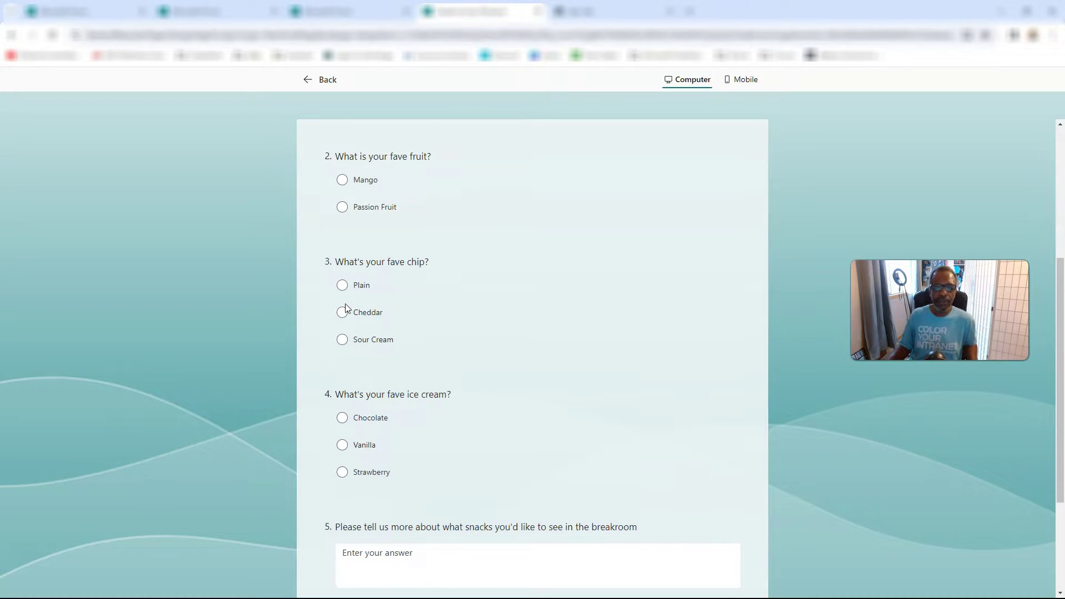
scroll(355, 298, "up", 2)
left_click(312, 82)
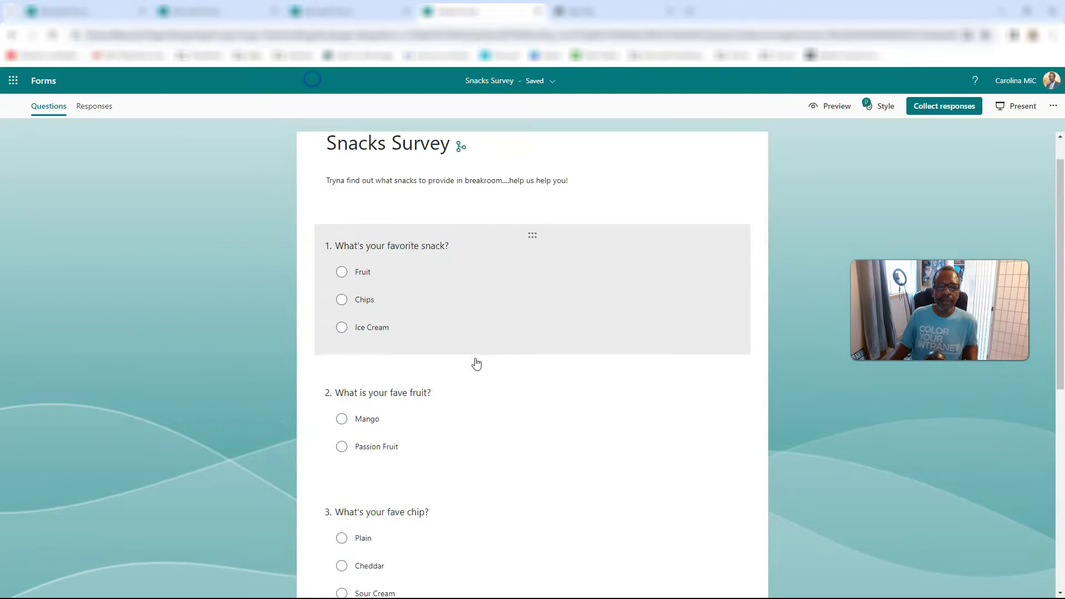
Branch both fave fruit answers, Mango and Passion Fruit, to question 5, "Please tell us more about what snacks you'd like to see in the breakroom"
left_click(481, 426)
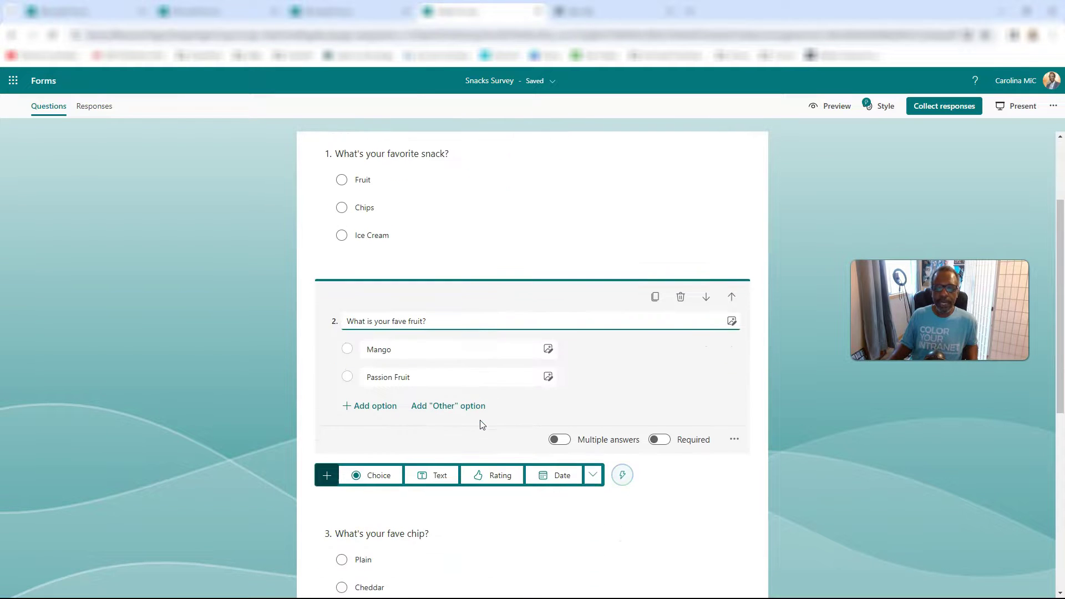
left_click(493, 414)
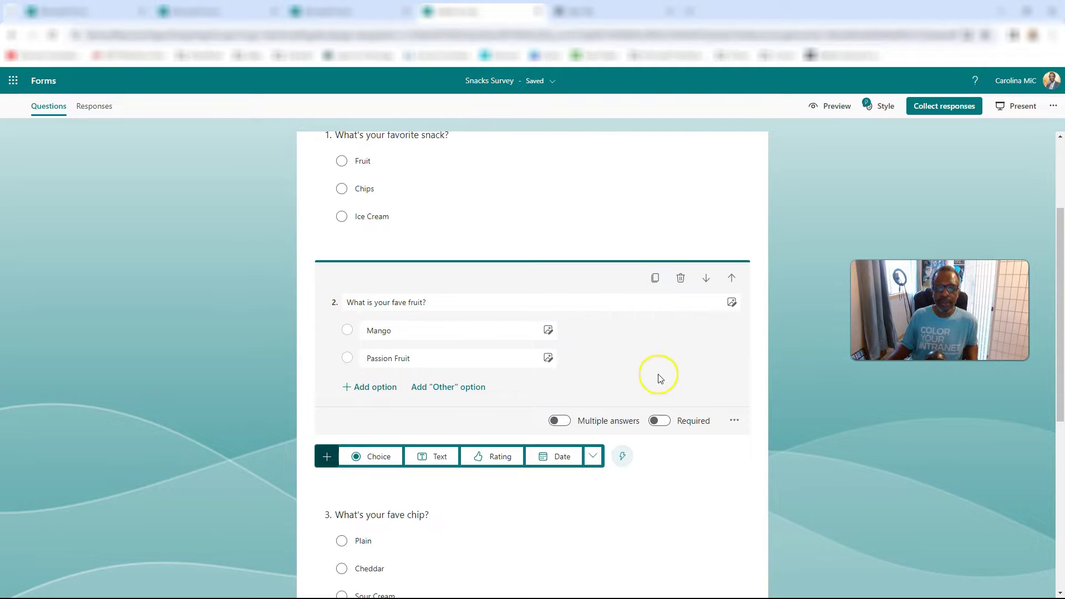
left_click(733, 421)
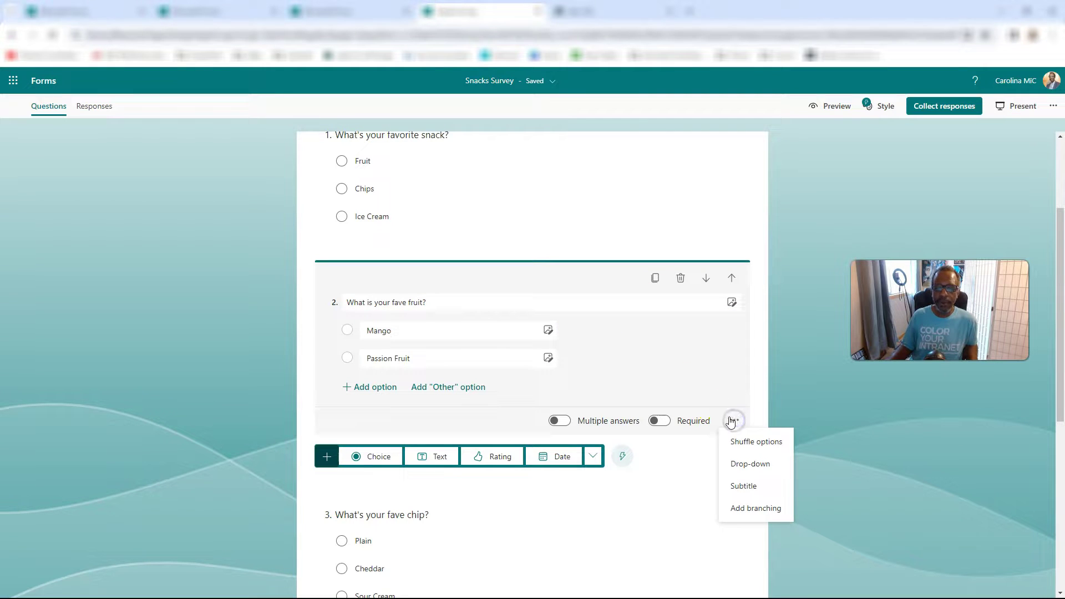
left_click(750, 508)
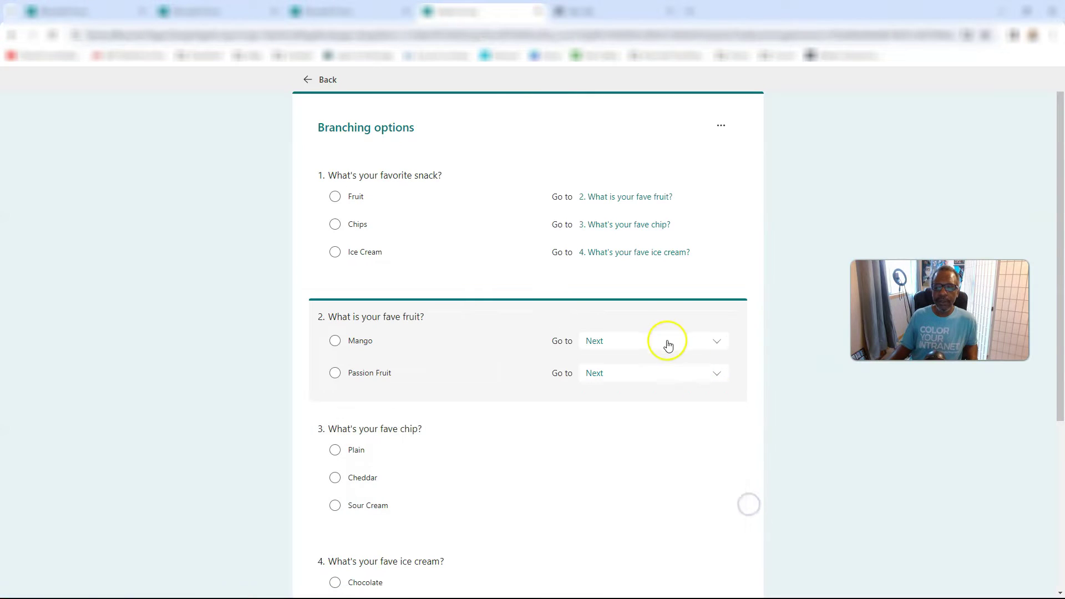
left_click(636, 344)
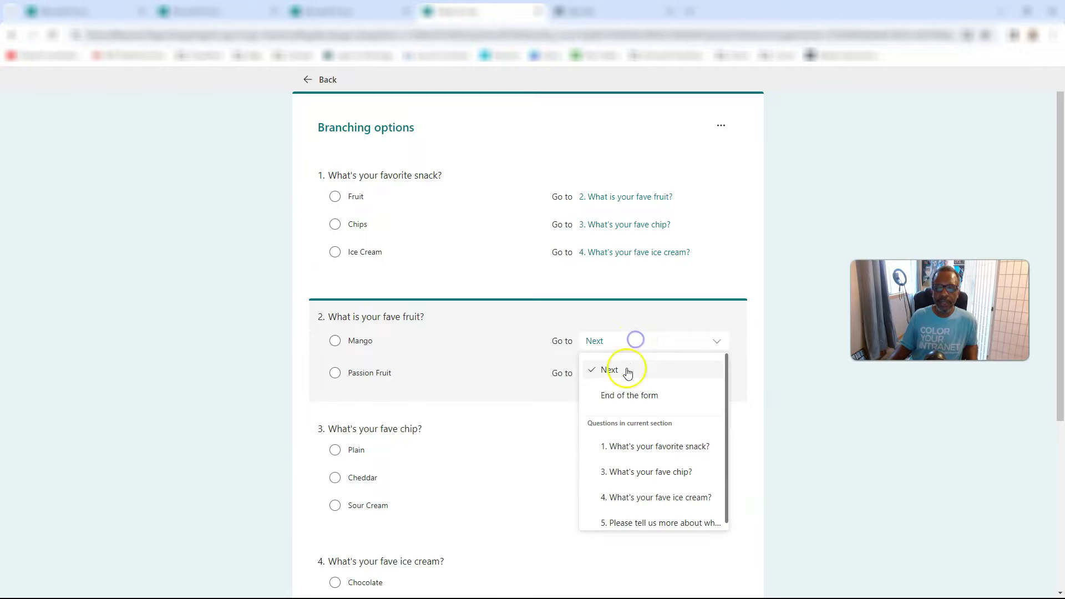
left_click(631, 518)
left_click(623, 377)
left_click(625, 552)
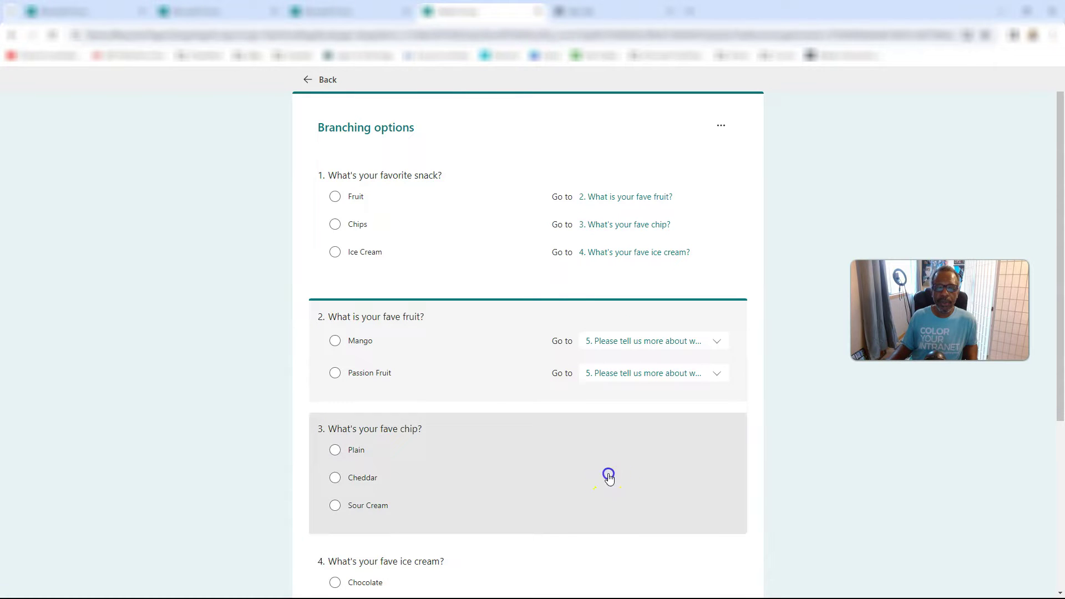
Branch the fave chip answers Plain, Cheddar and Sour Cream to question 5, the breakroom snacks comment
left_click(608, 477)
left_click(690, 447)
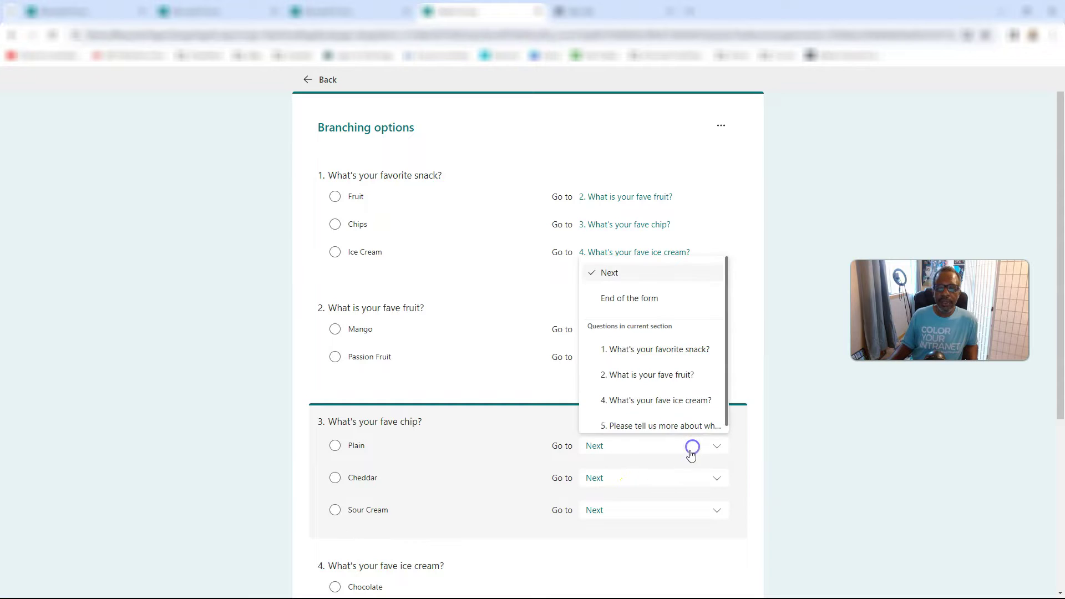
left_click(641, 419)
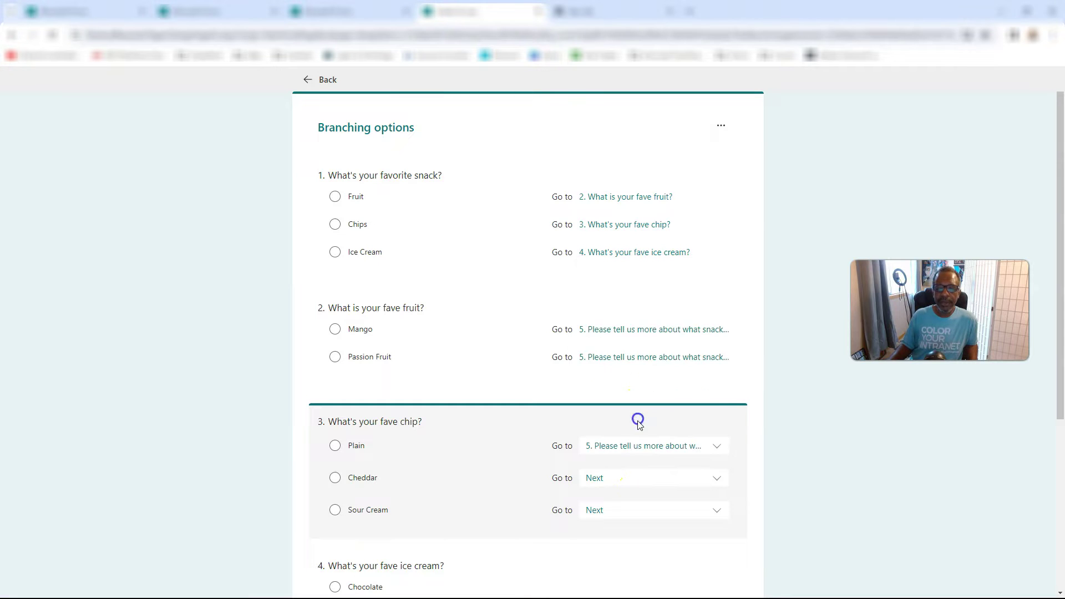
left_click(632, 479)
left_click(631, 459)
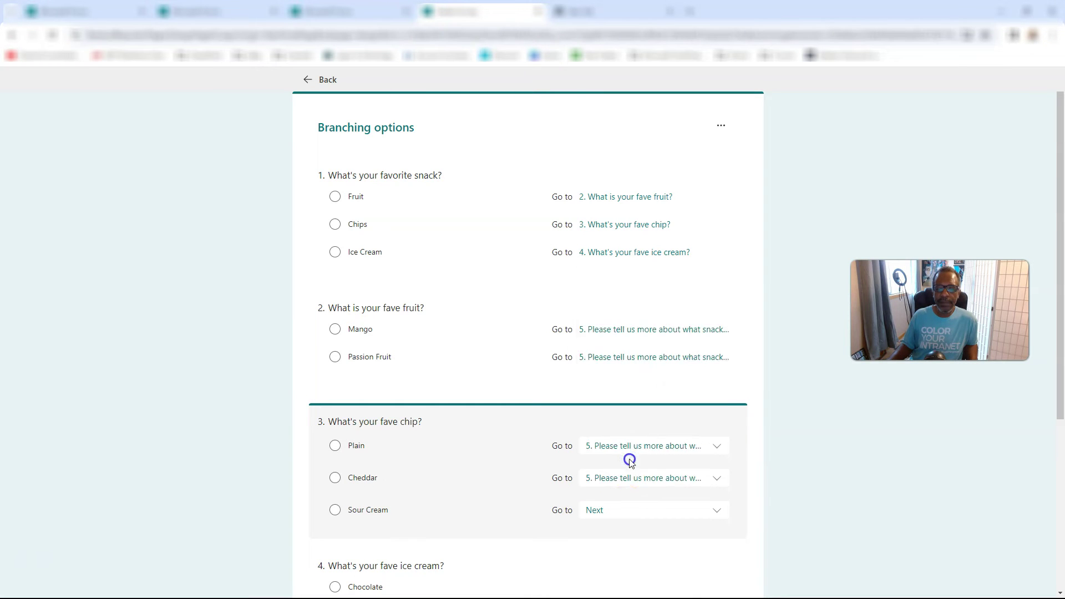
left_click(628, 507)
left_click(628, 491)
Branch the fave ice cream answers Chocolate, Vanilla and Strawberry to question 5, the breakroom snacks comment, and return to the form editor
scroll(628, 494, "down", 4)
left_click(638, 389)
left_click(649, 358)
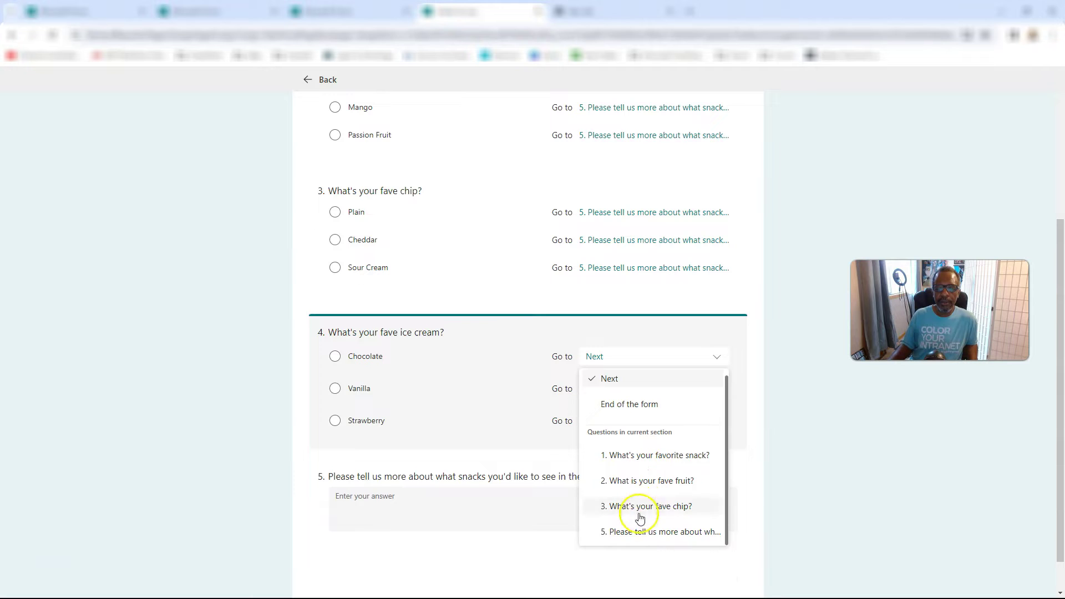
left_click(635, 530)
left_click(659, 570)
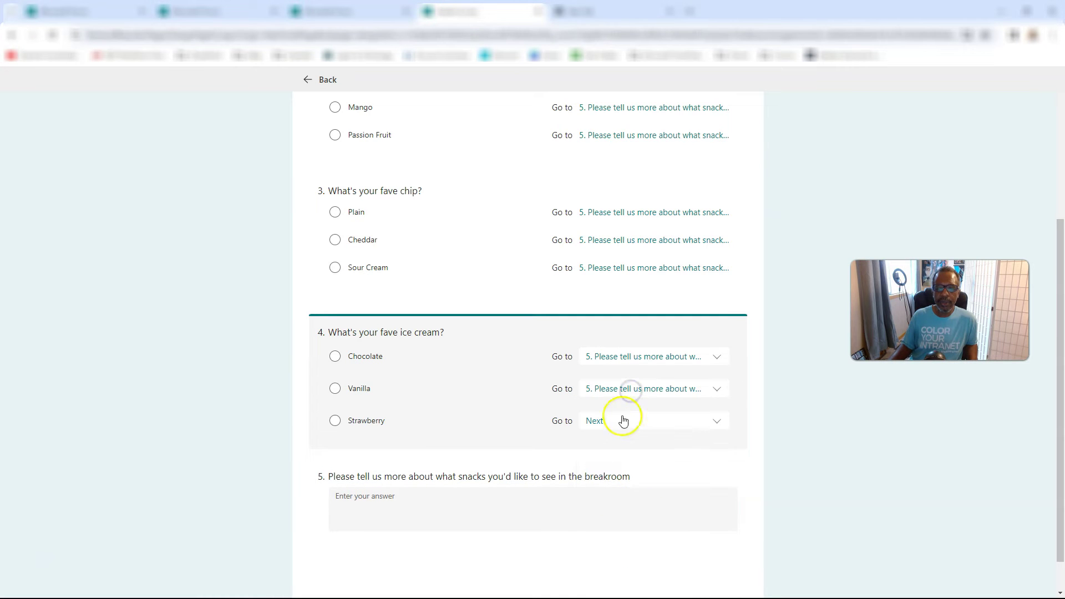
left_click(621, 420)
left_click(660, 555)
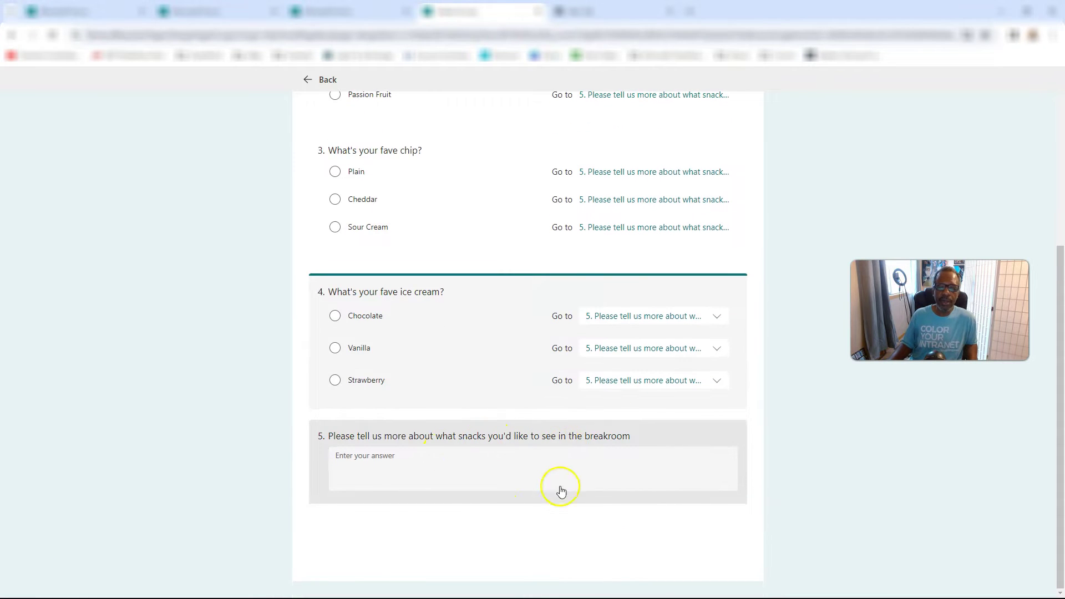
scroll(790, 395, "up", 5)
left_click(309, 79)
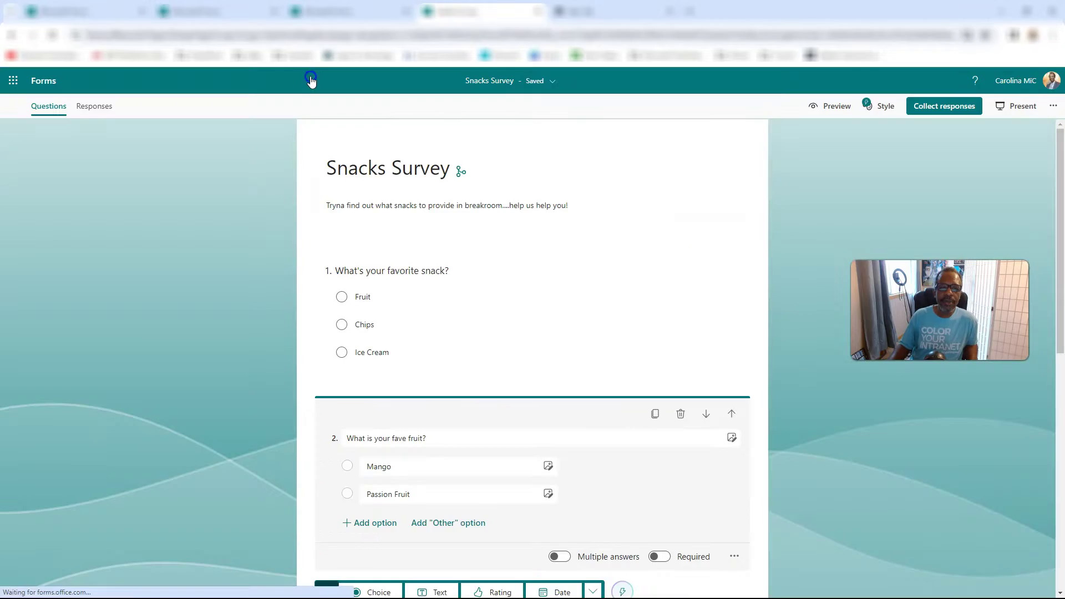
Preview the survey and answer Fruit and Mango to check which question follows the fave fruit question
left_click(837, 106)
left_click(351, 302)
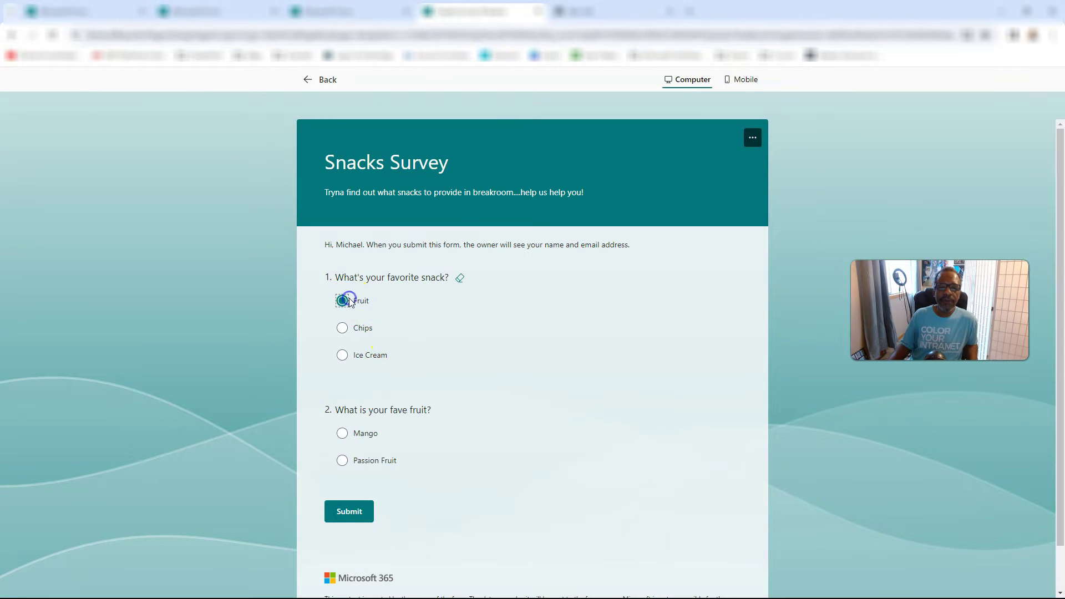
scroll(370, 361, "down", 1)
left_click(342, 385)
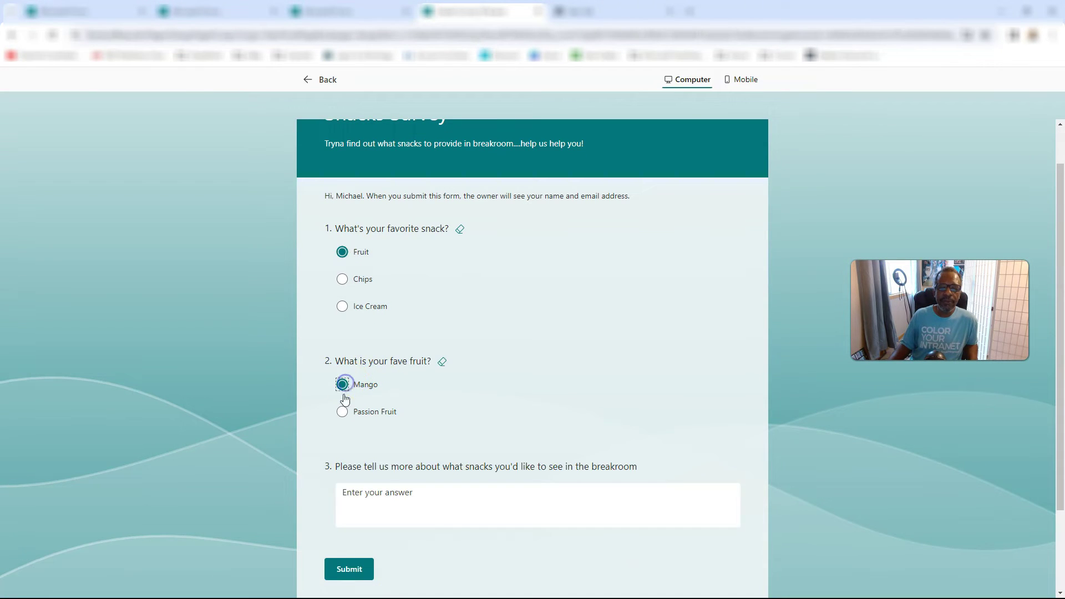
Test the other branches in the preview by answering Chips with Cheddar, and Ice Cream with Vanilla
left_click(342, 282)
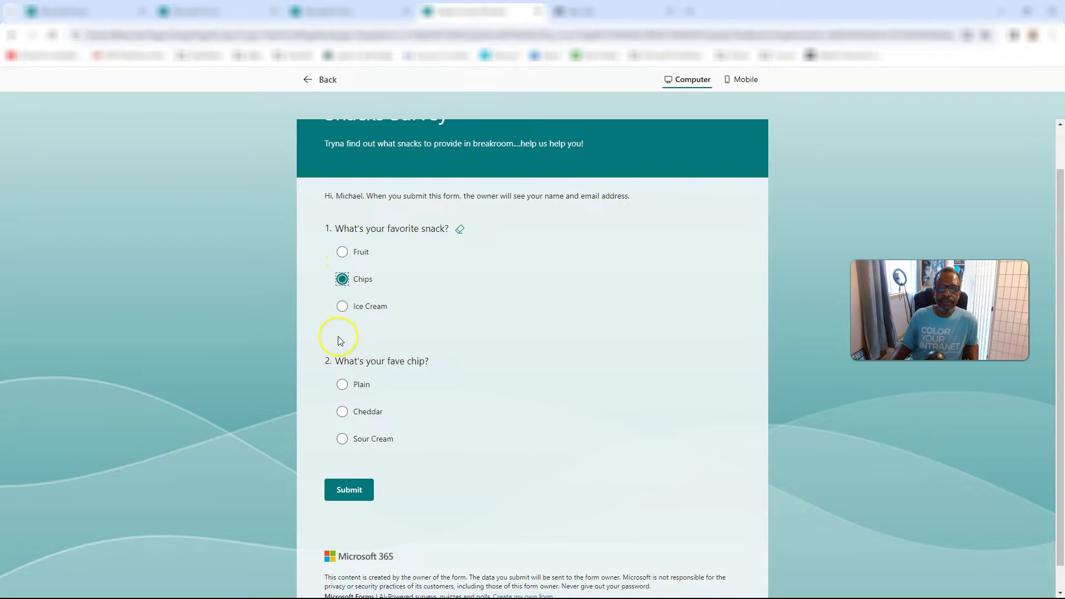
left_click(342, 411)
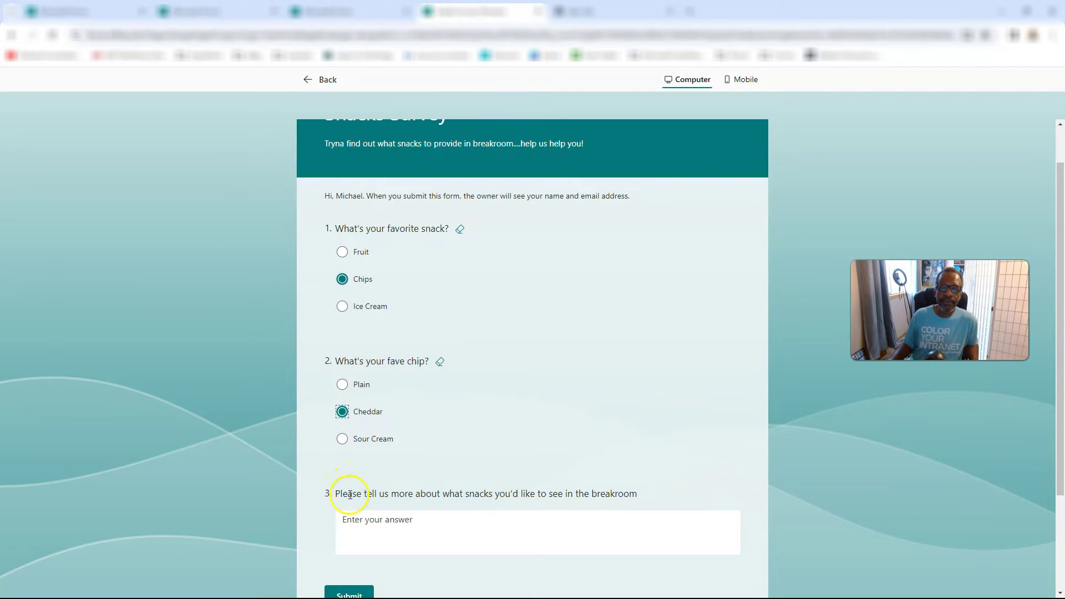
left_click(343, 307)
left_click(342, 411)
scroll(375, 538, "down", 2)
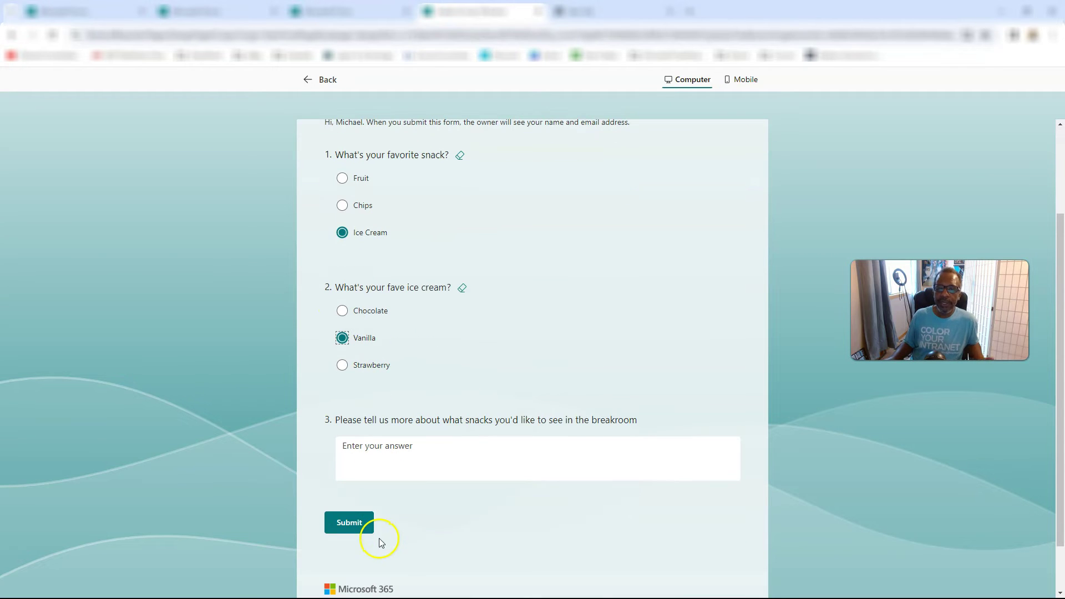